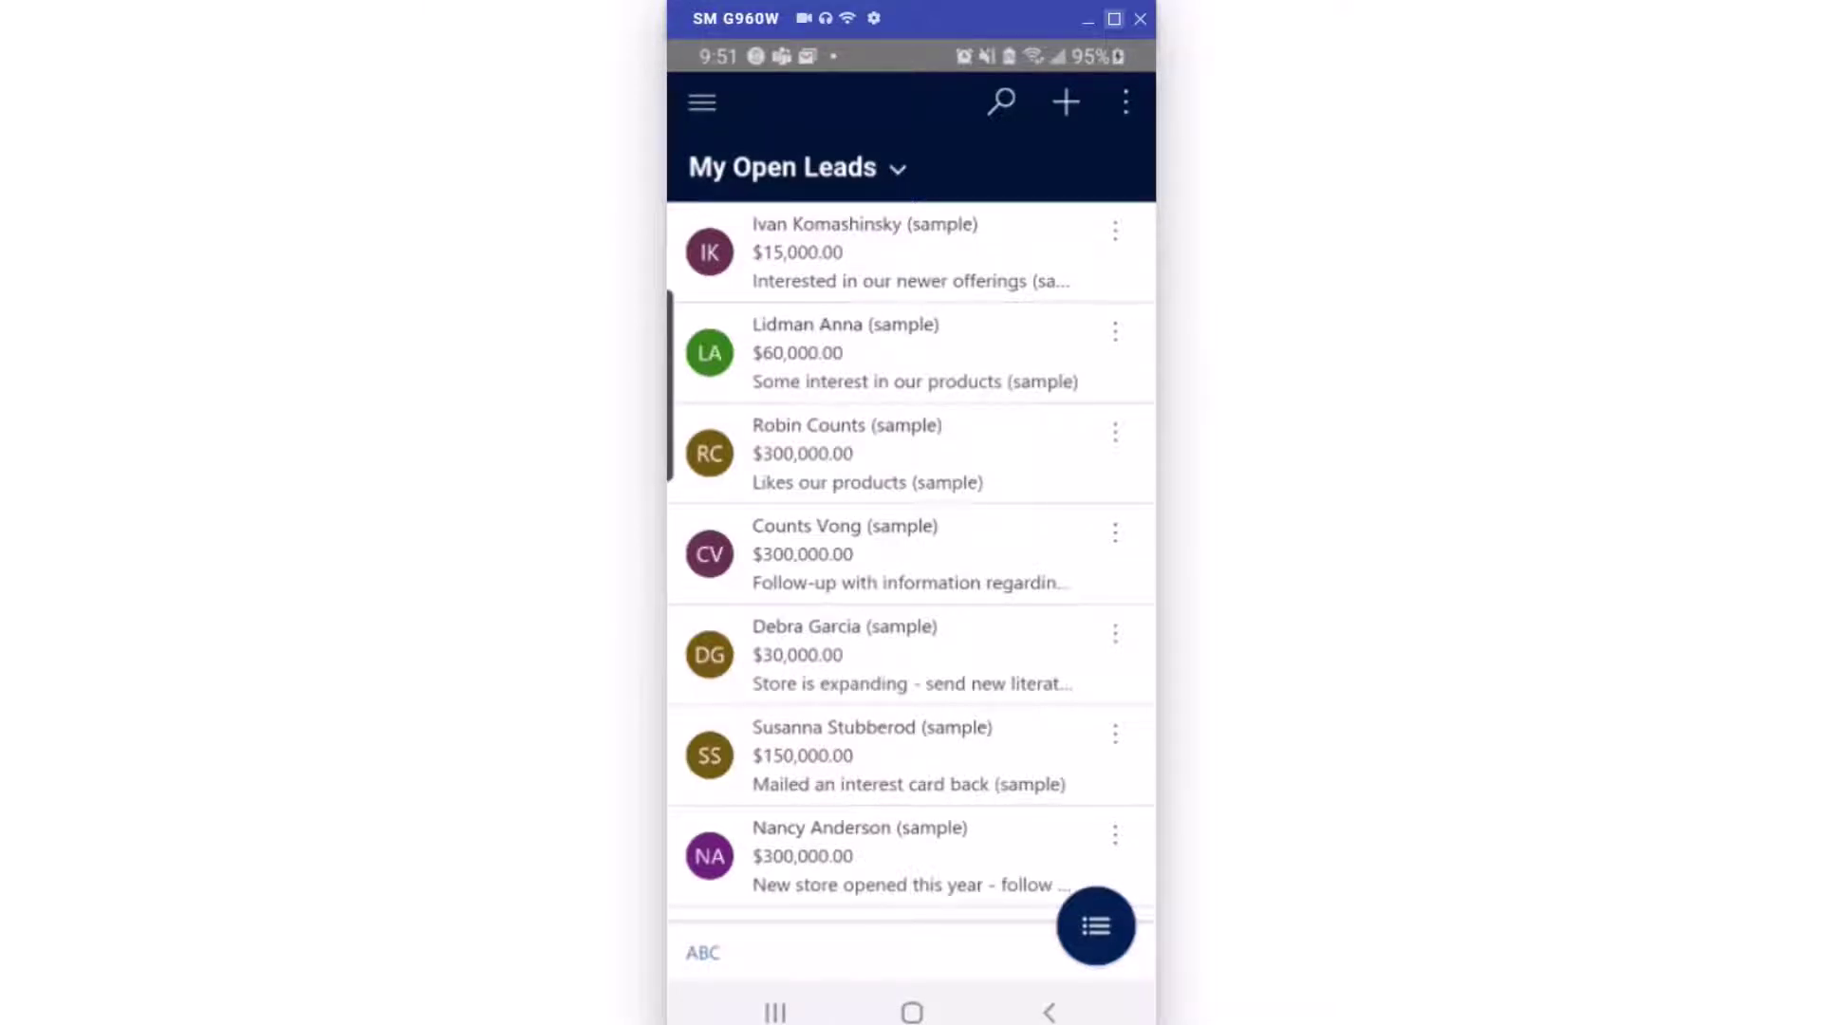
Start a new Lead from the + menu, leaving the required Topic field empty.
click(1065, 102)
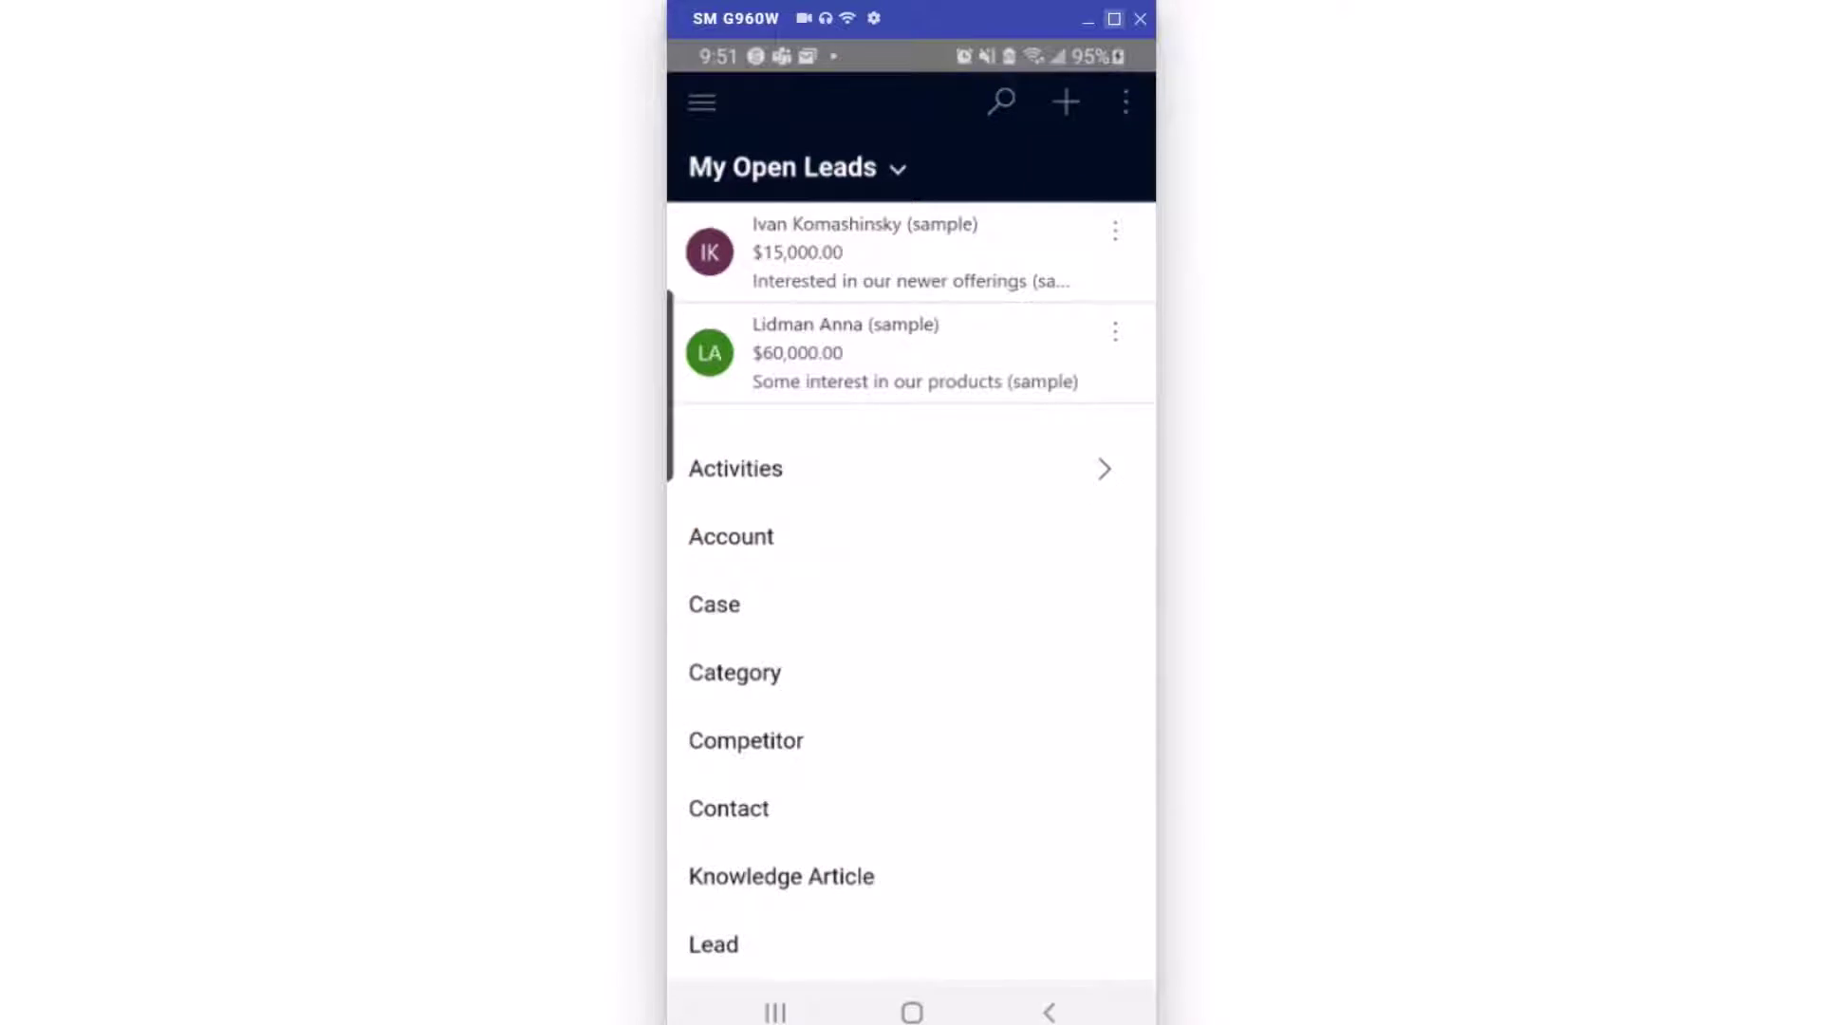
drag(779, 876, 780, 699)
click(714, 768)
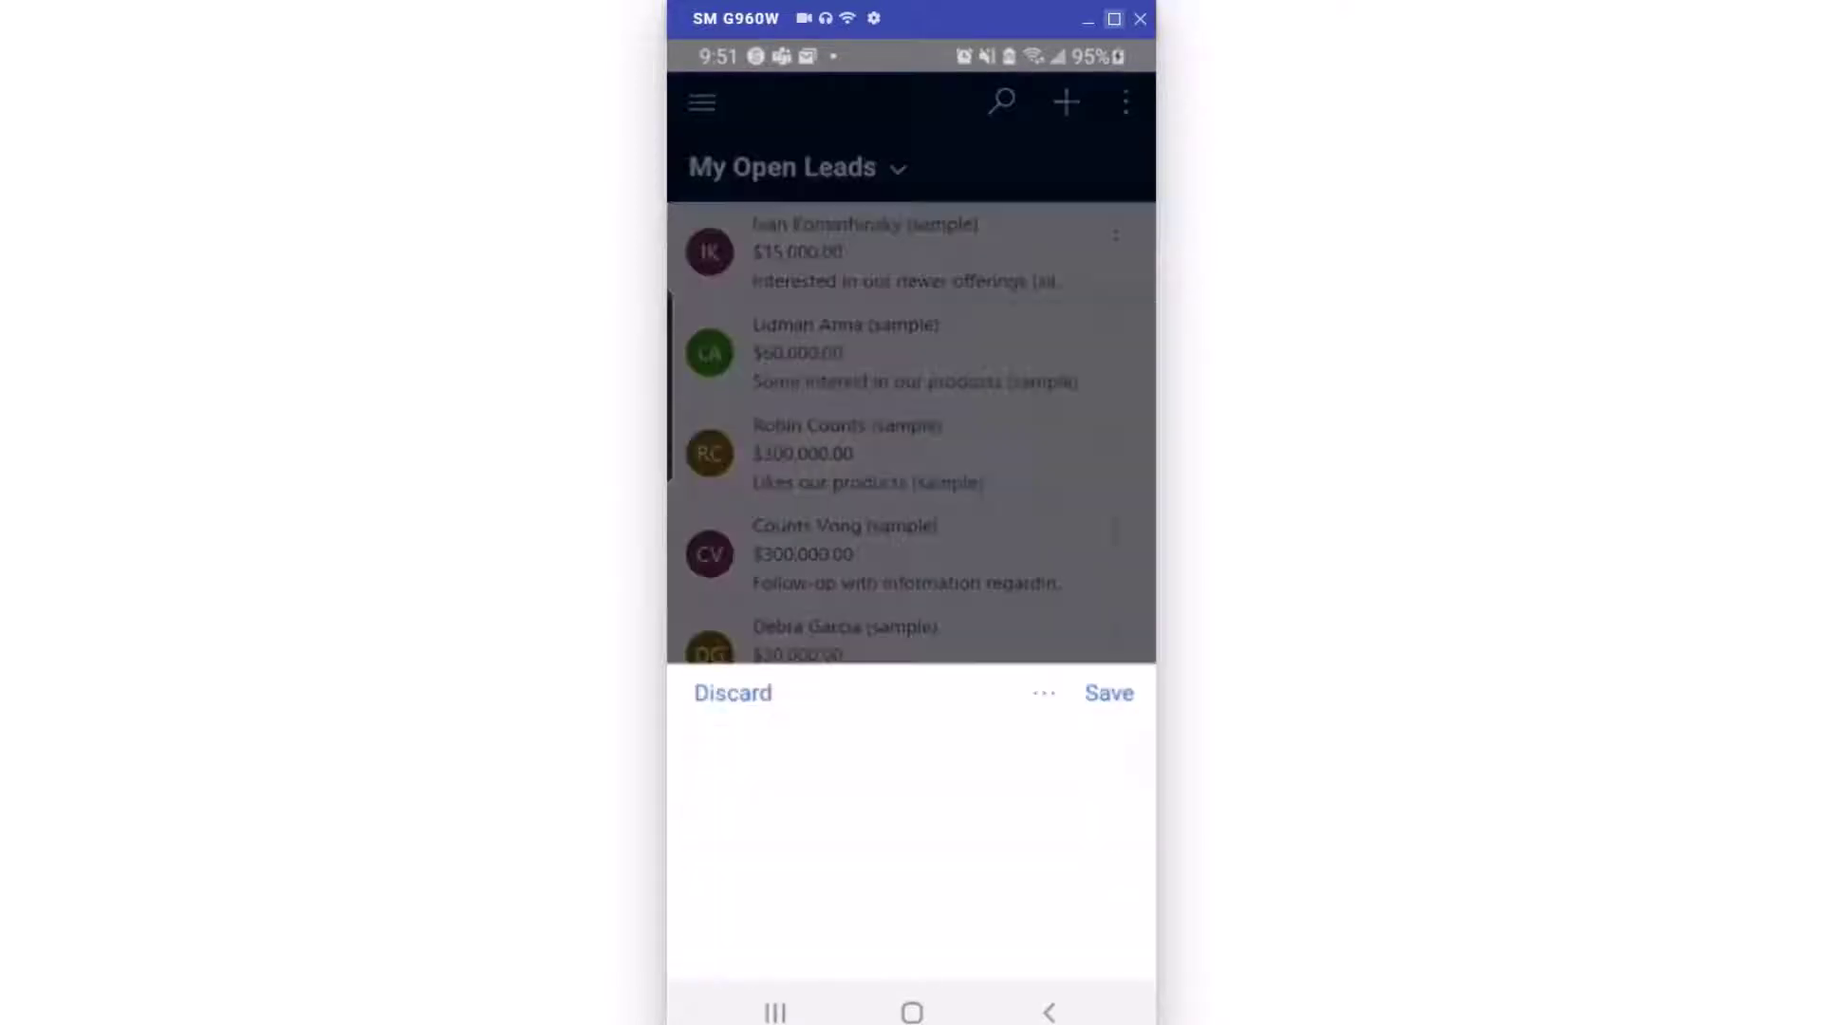
click(921, 379)
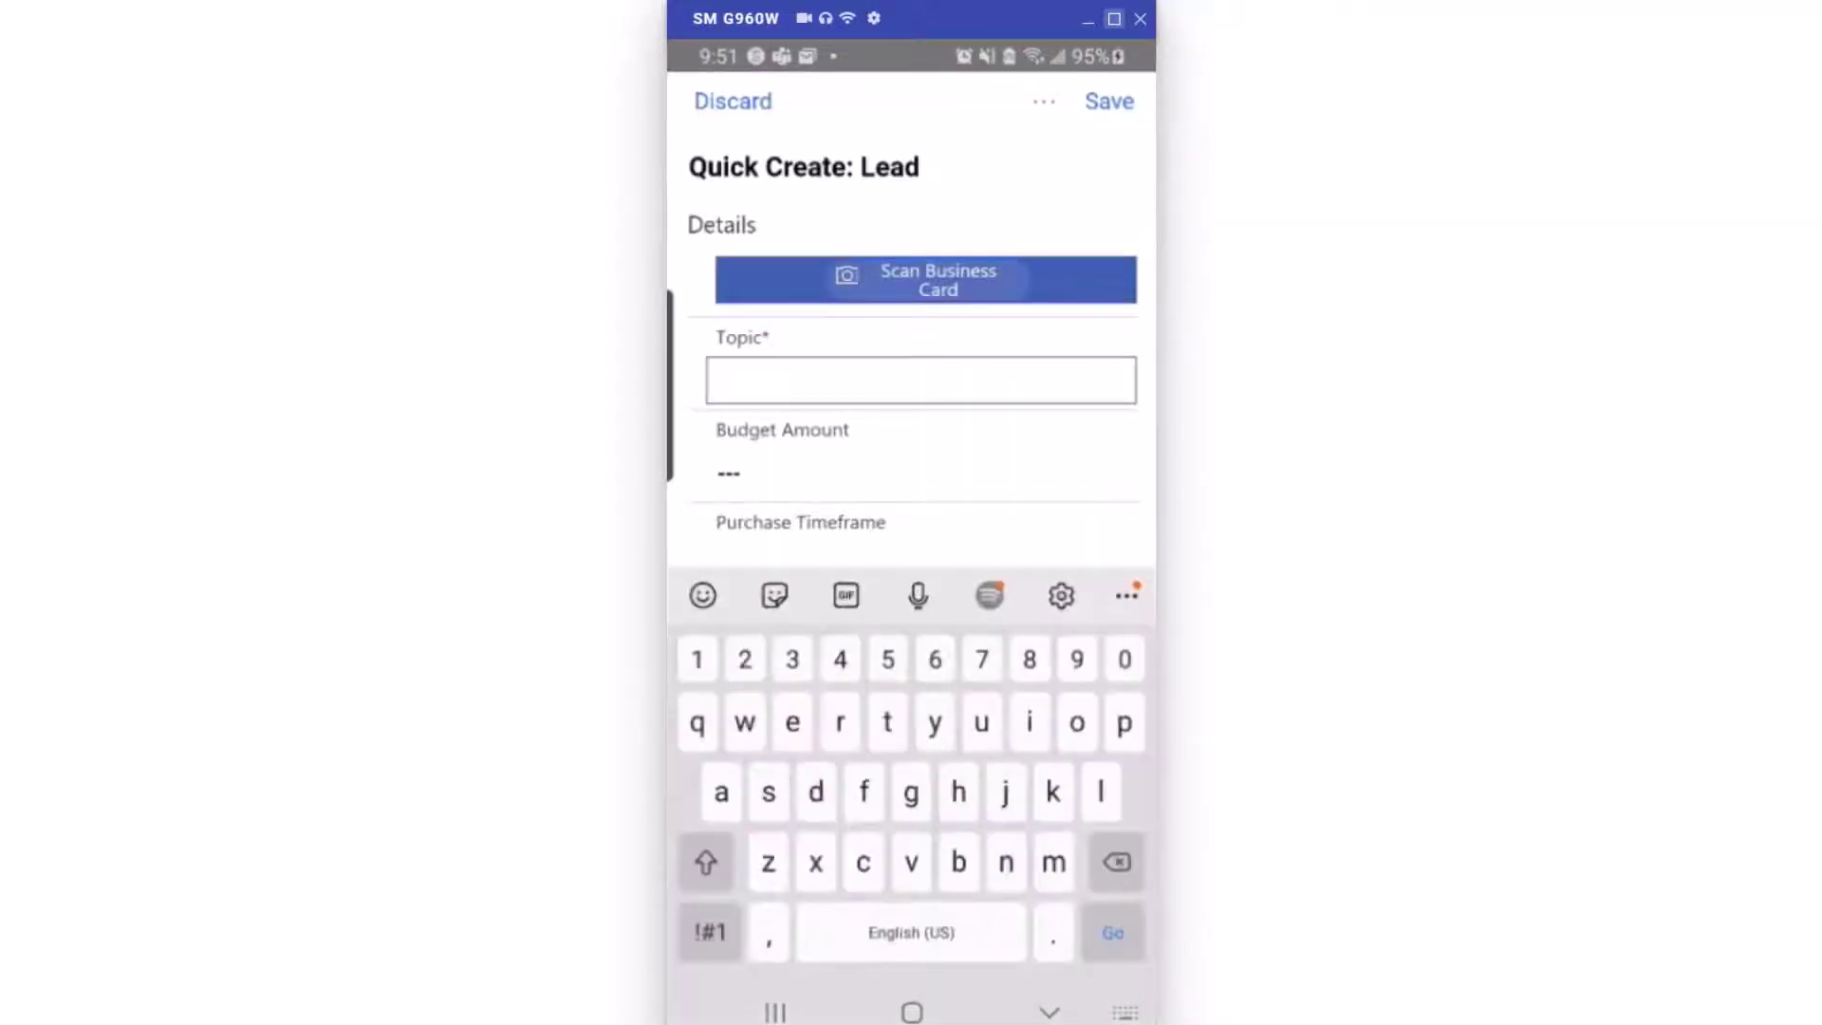
key(Return)
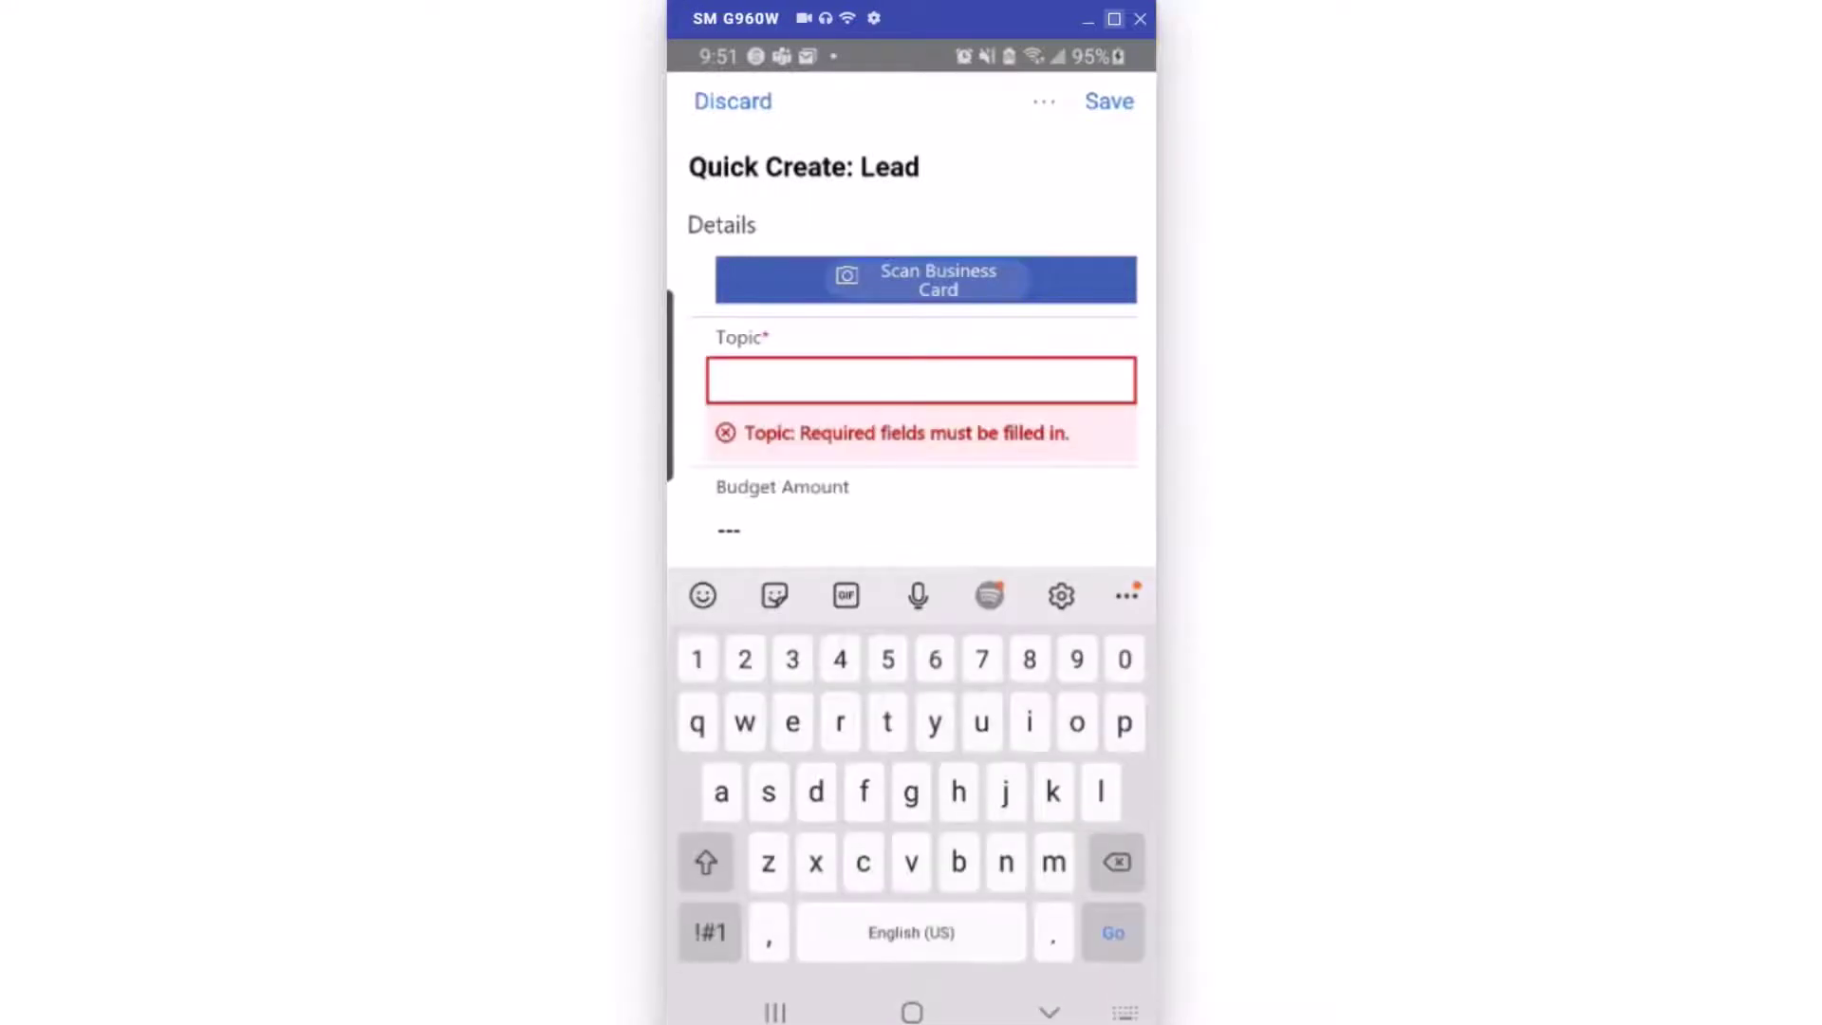
key(Escape)
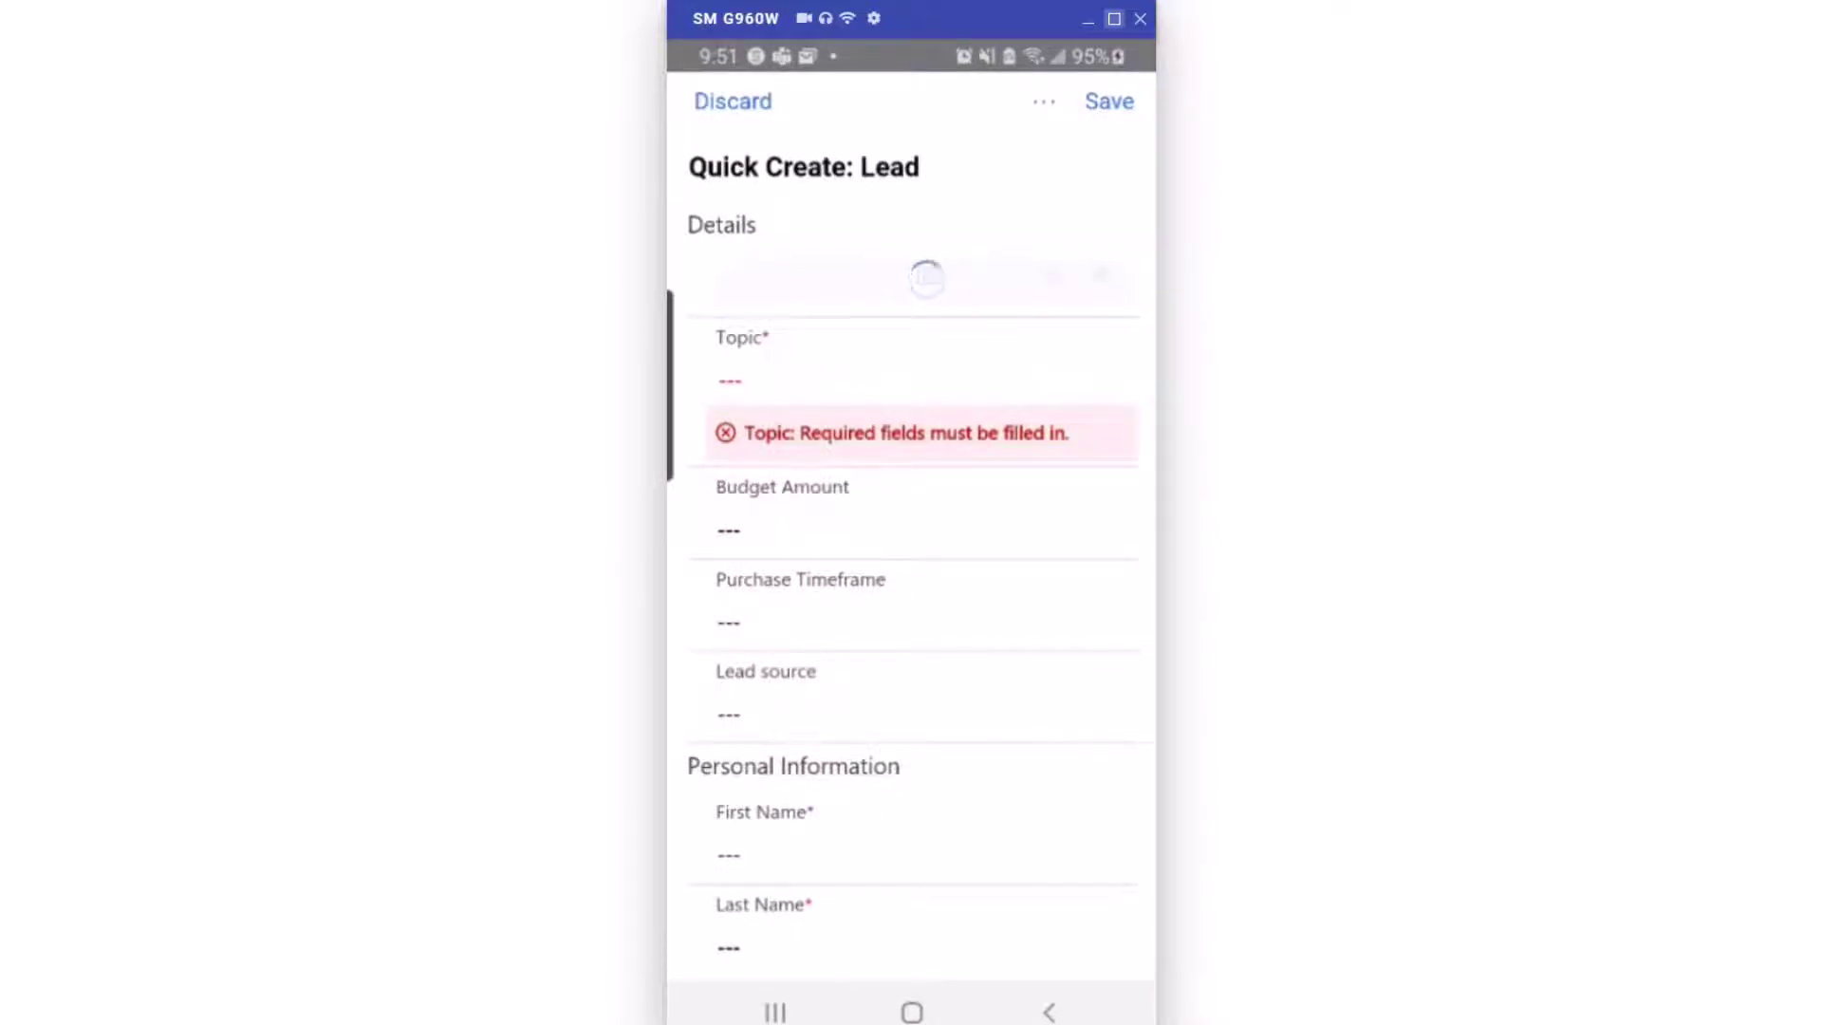
Review the lead details filled from the business card and save the lead.
scroll(912, 582, down, 5)
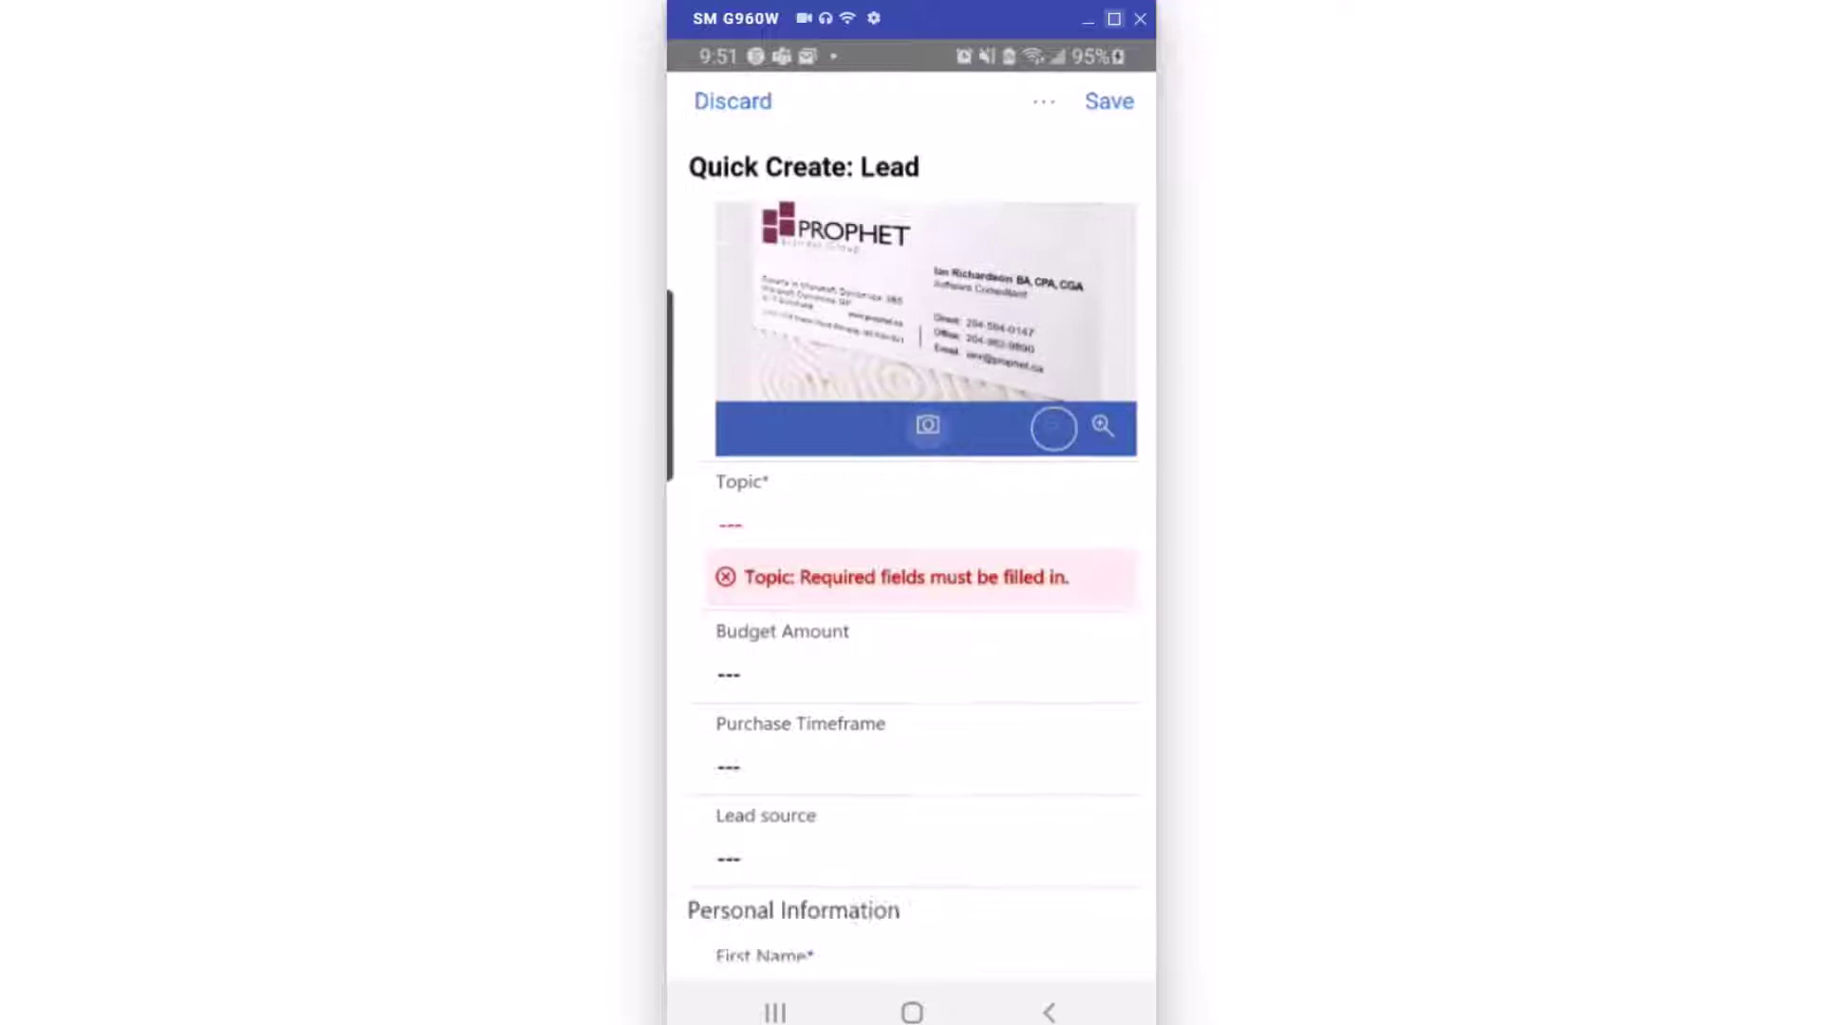
scroll(912, 581, down, 5)
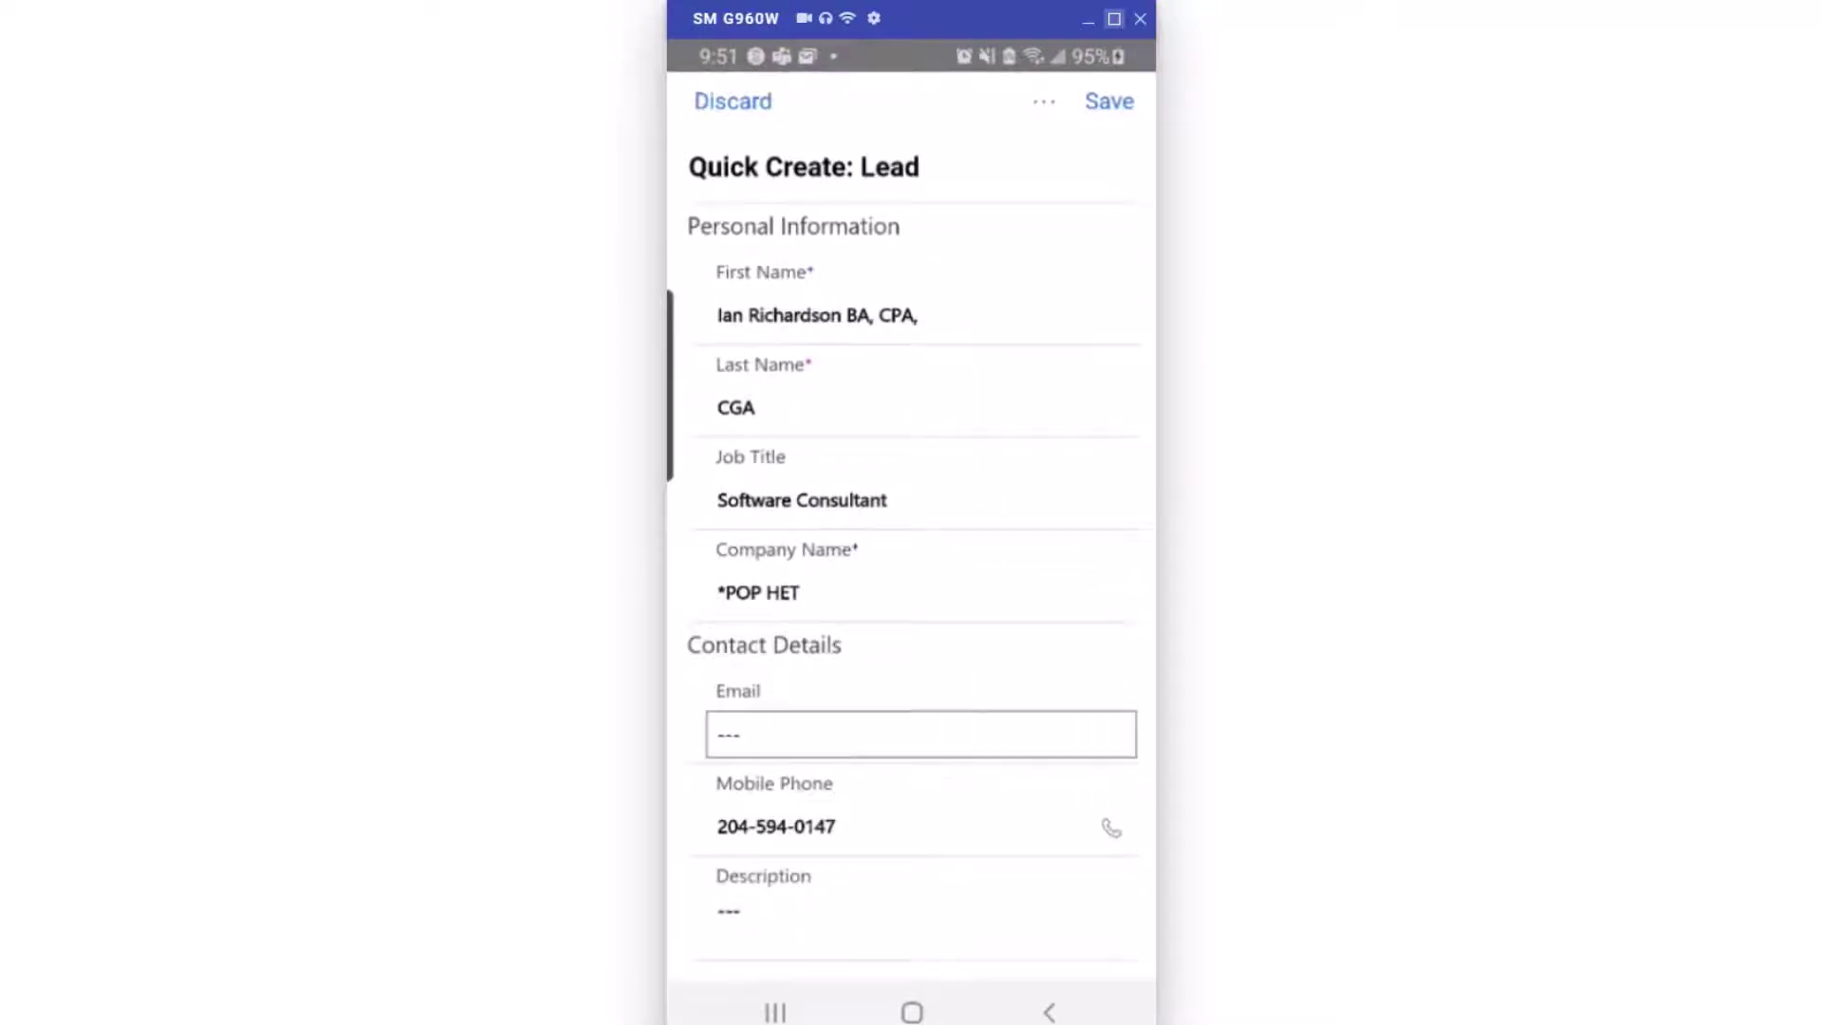
click(1109, 100)
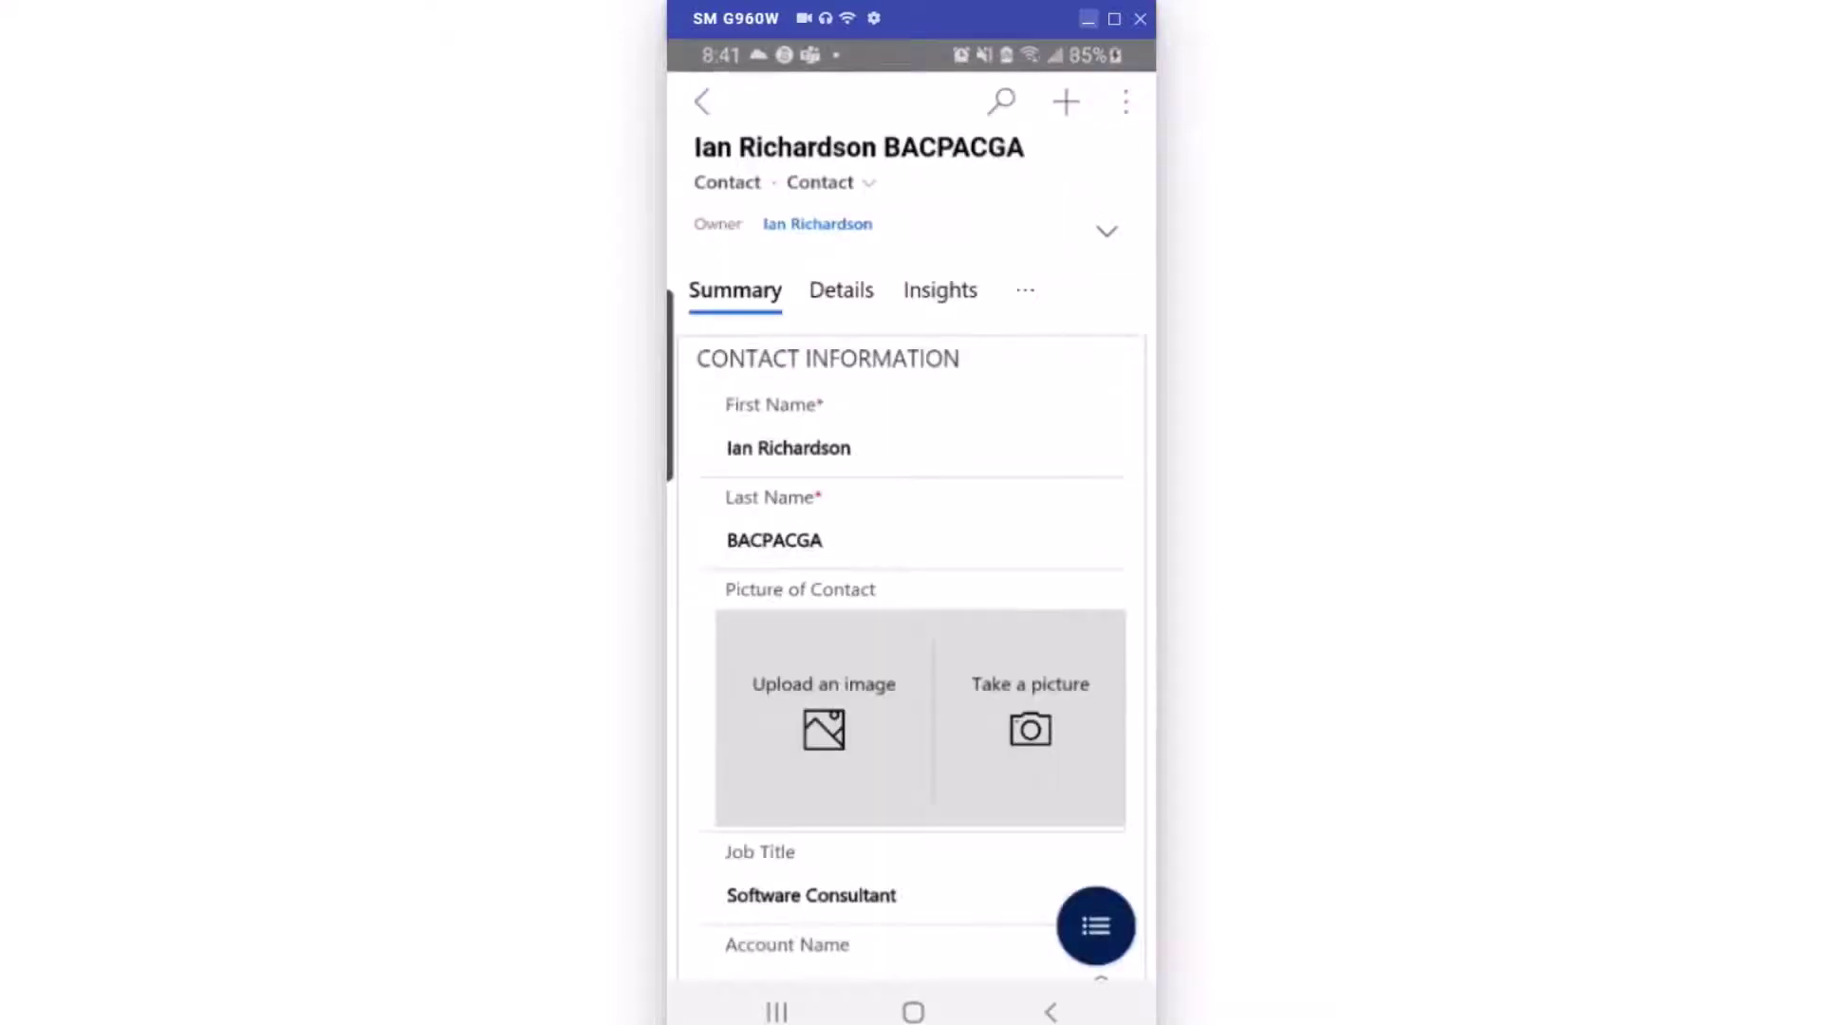
scroll(911, 535, down, 1)
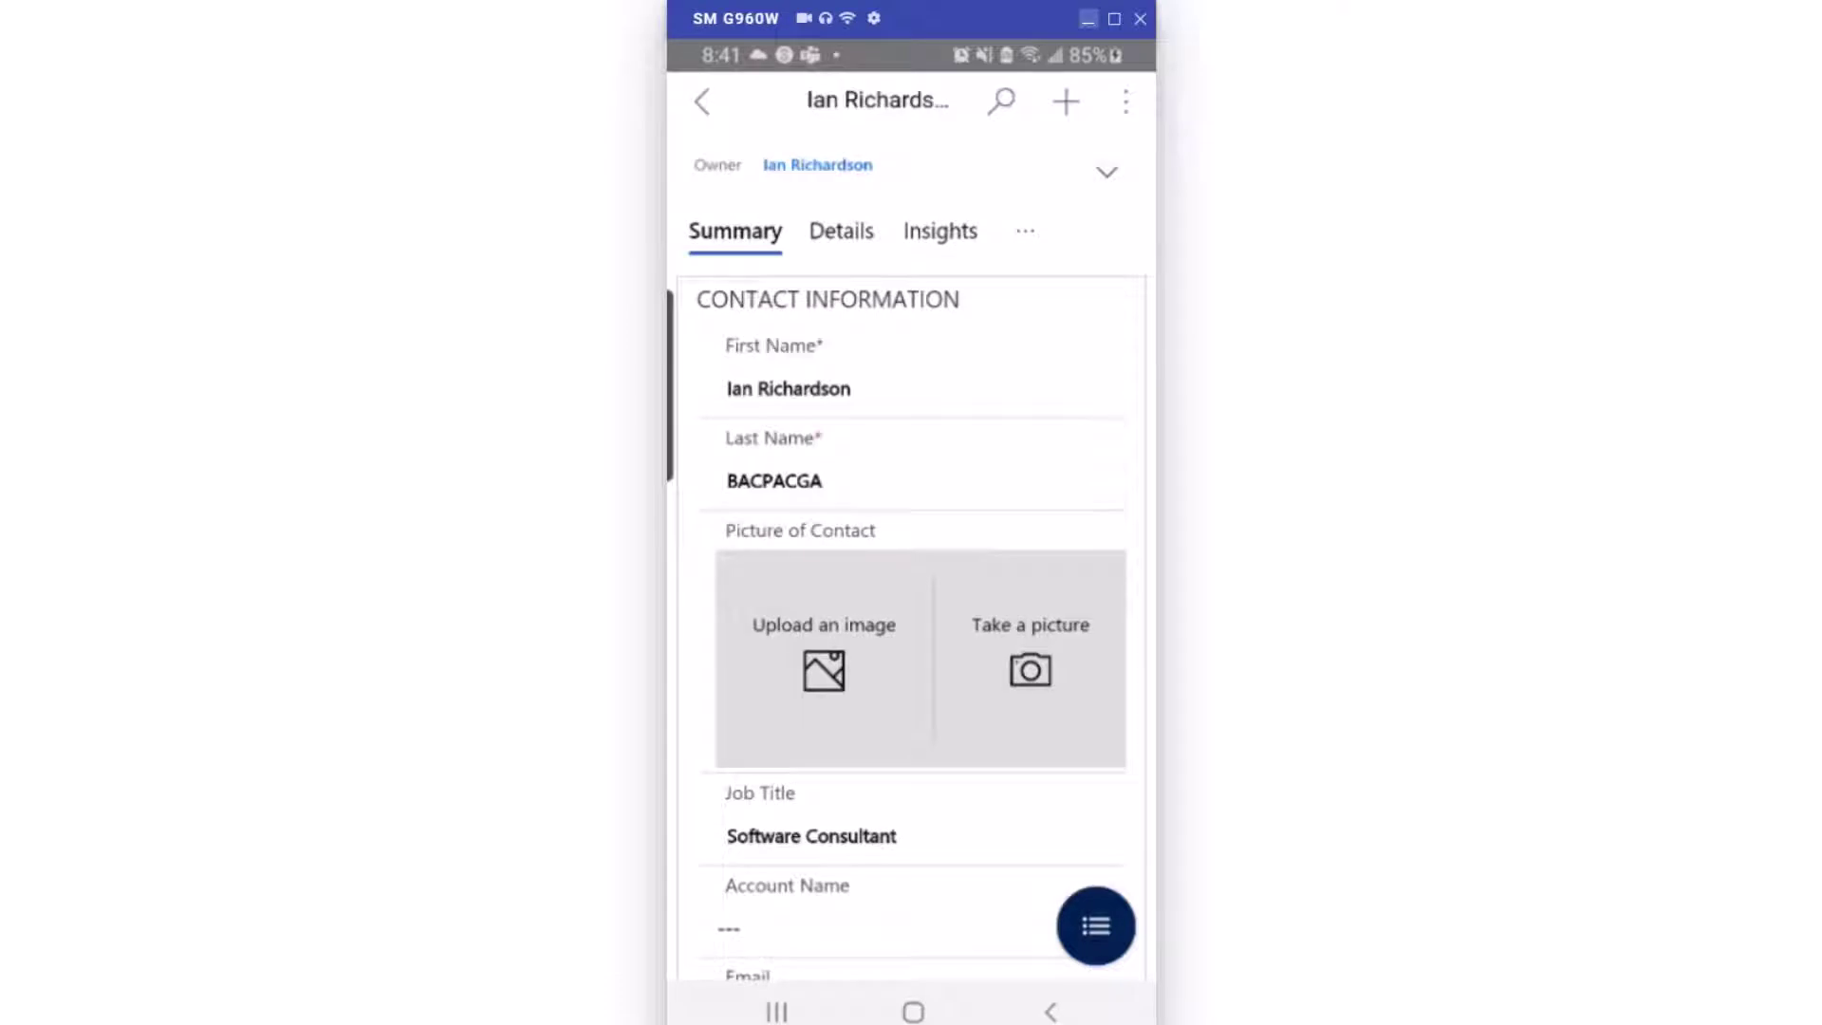
click(775, 480)
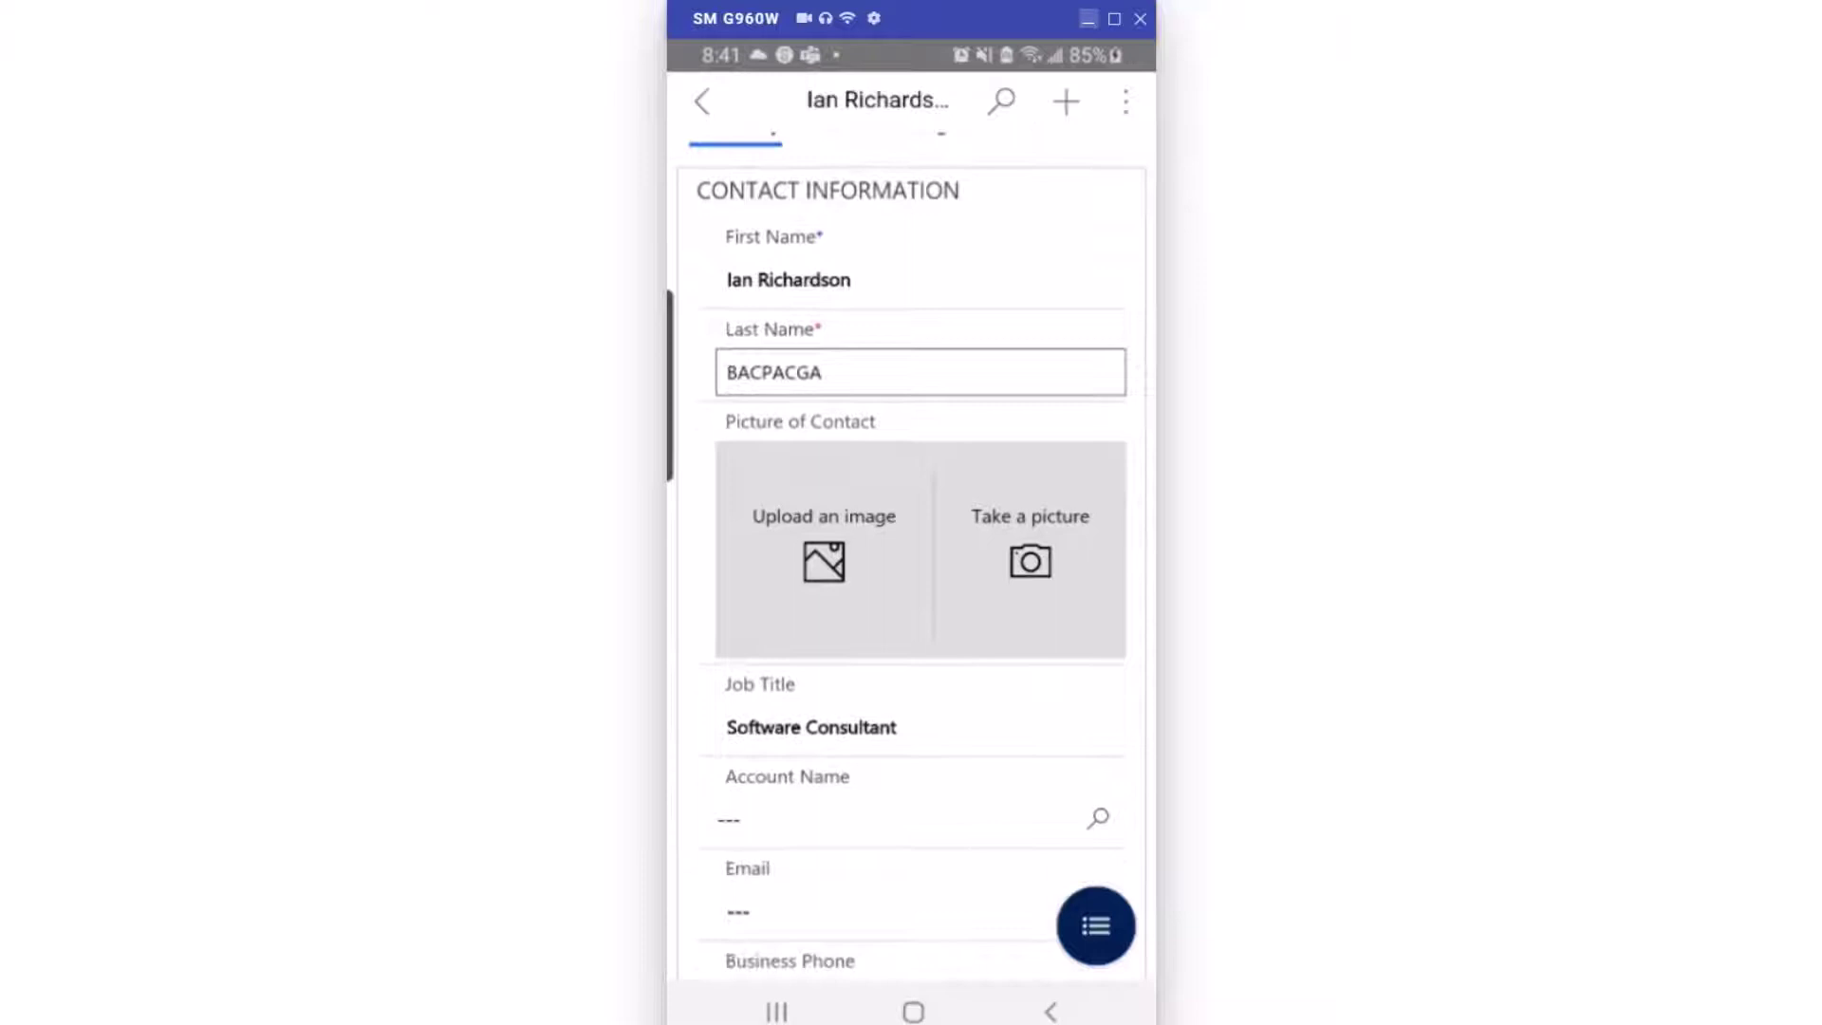
scroll(913, 558, down, 8)
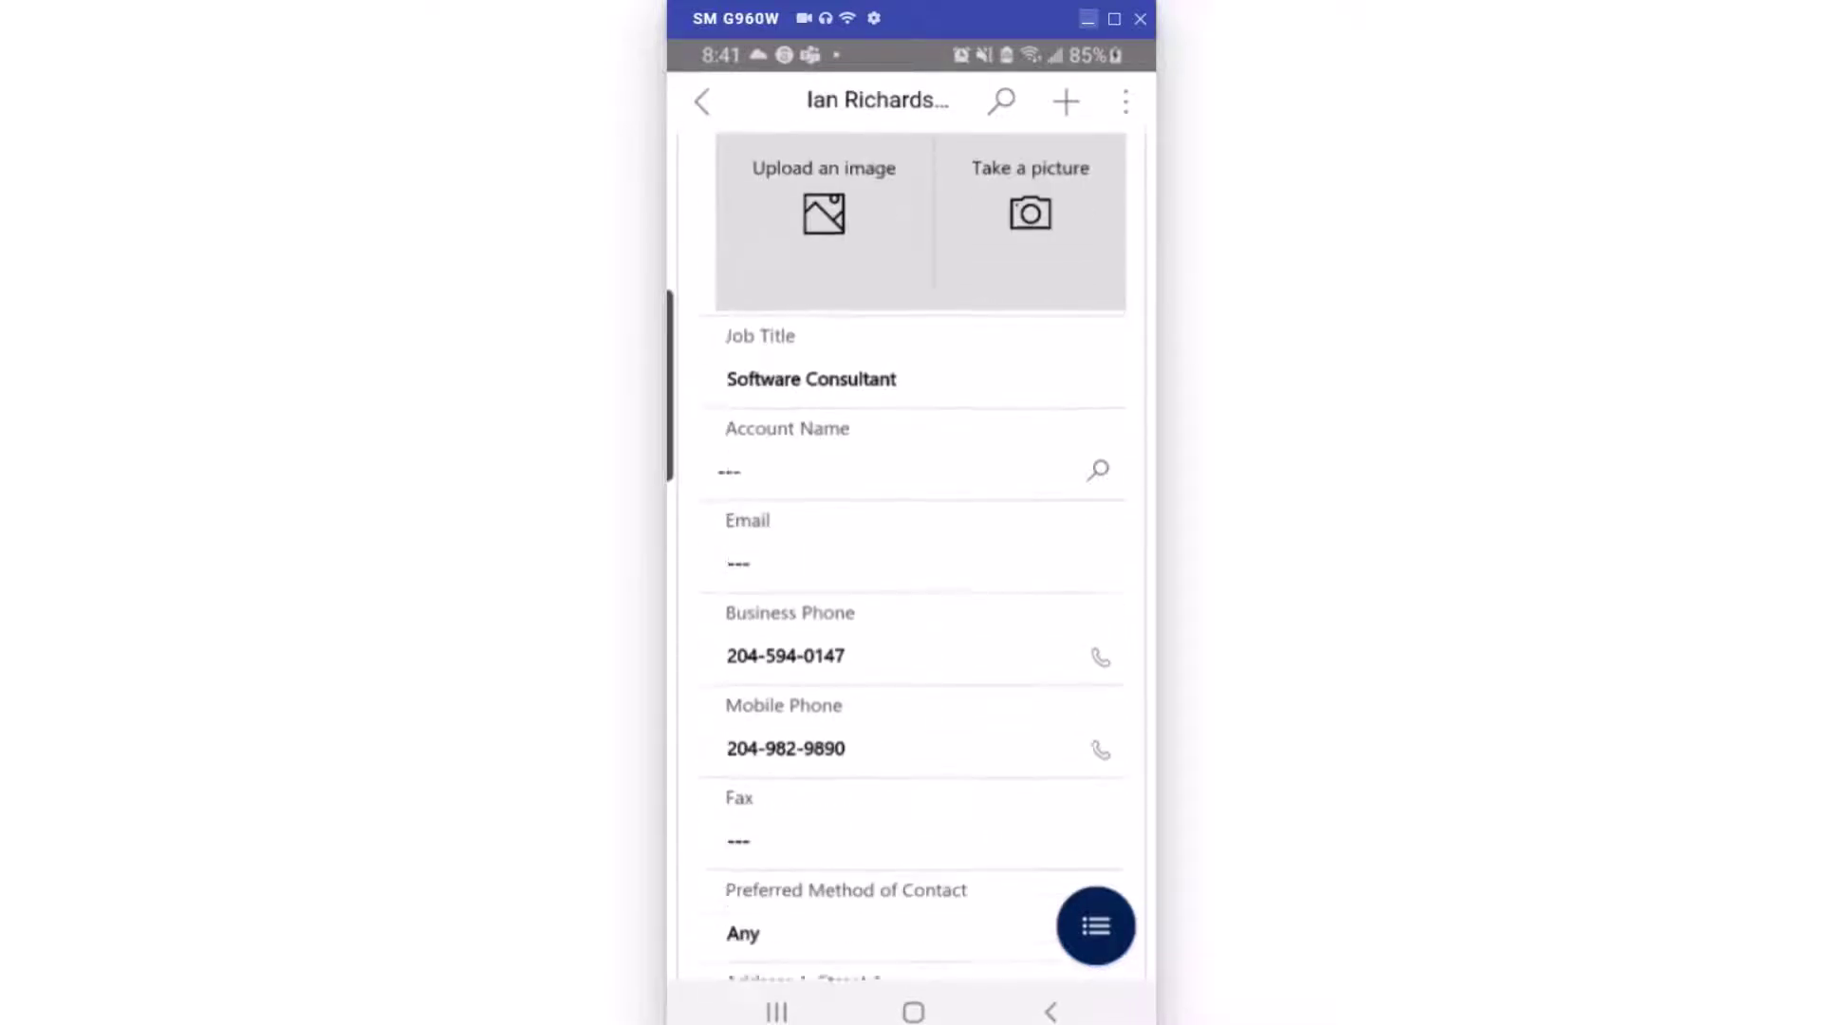
scroll(914, 558, down, 3)
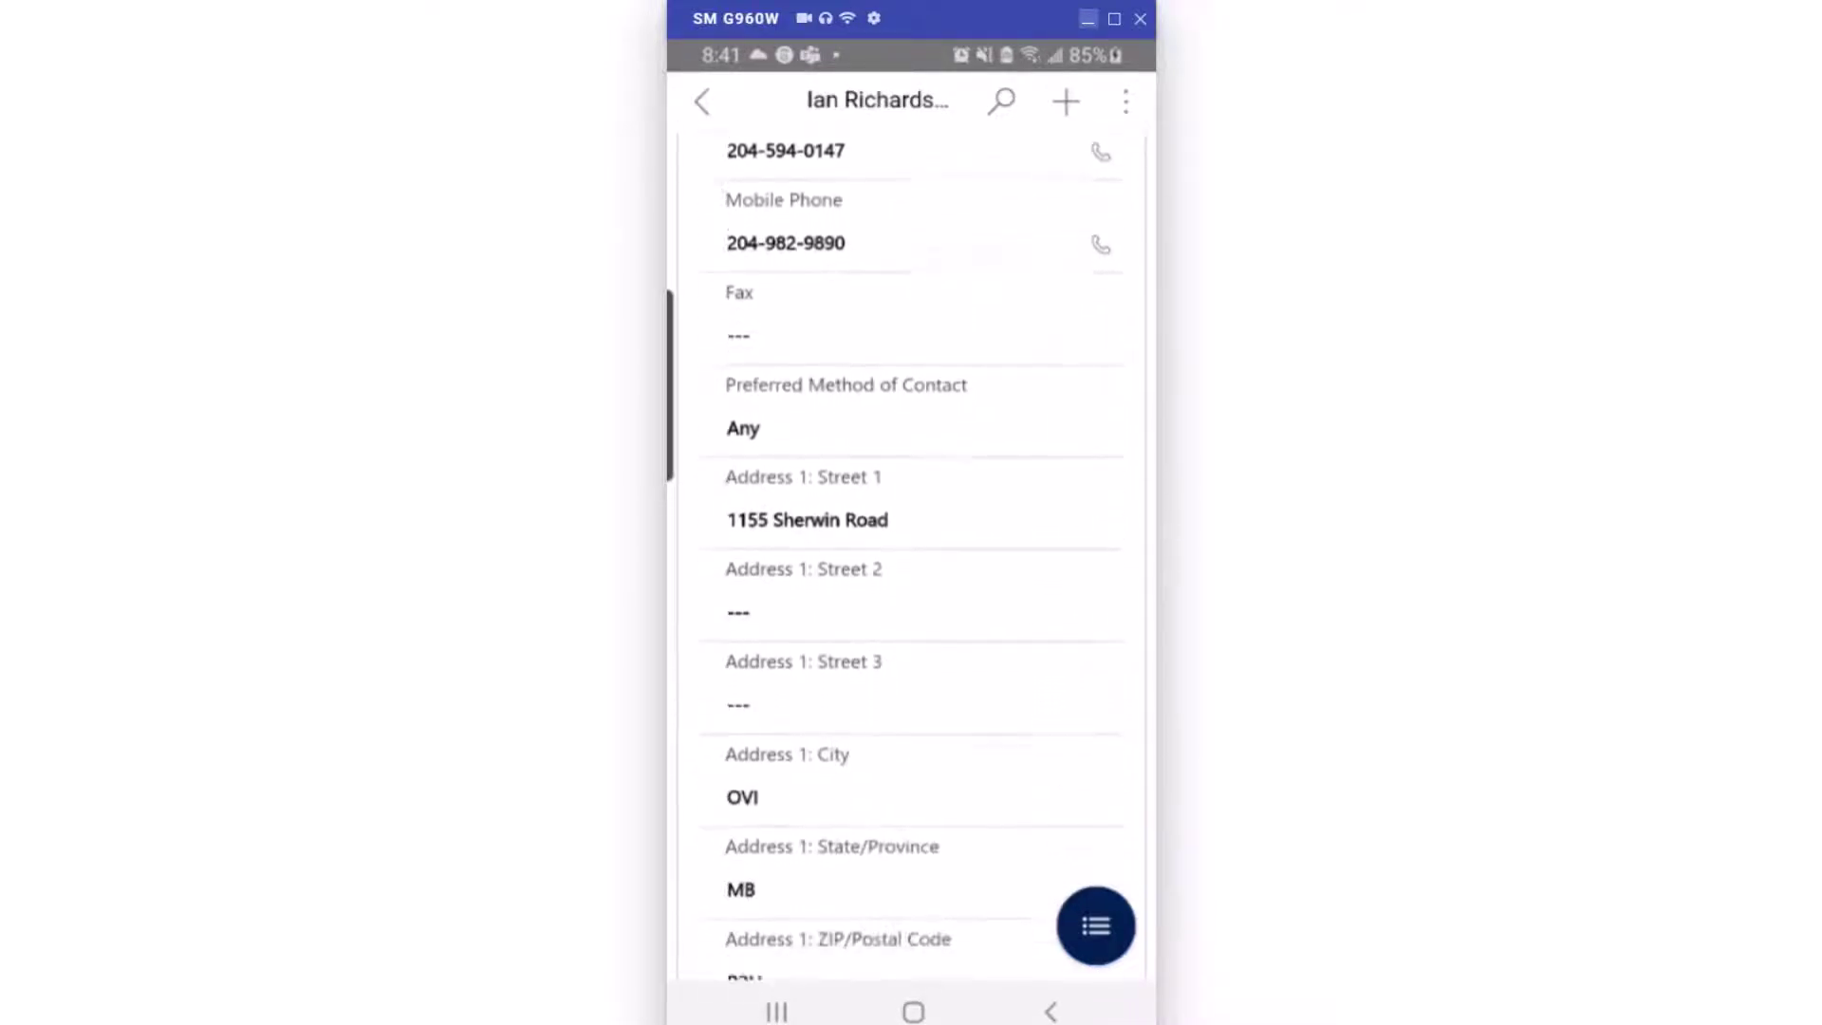
scroll(914, 558, down, 8)
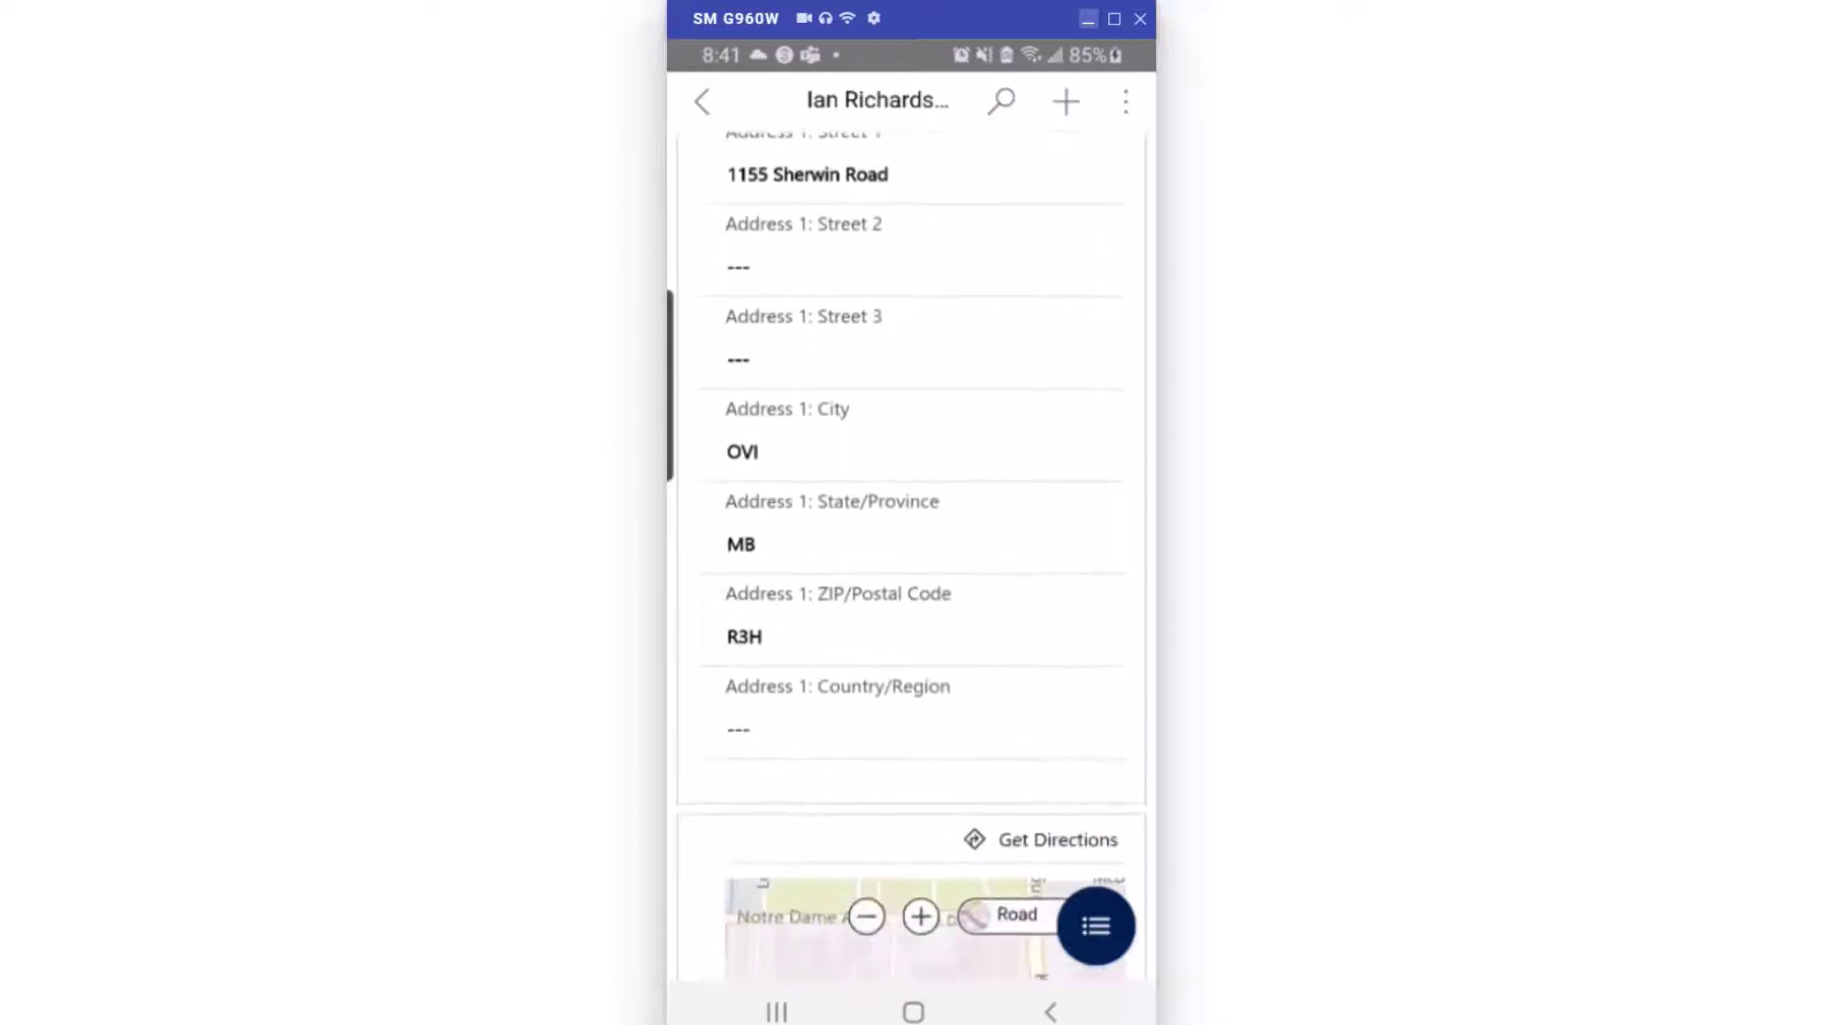
scroll(913, 558, down, 5)
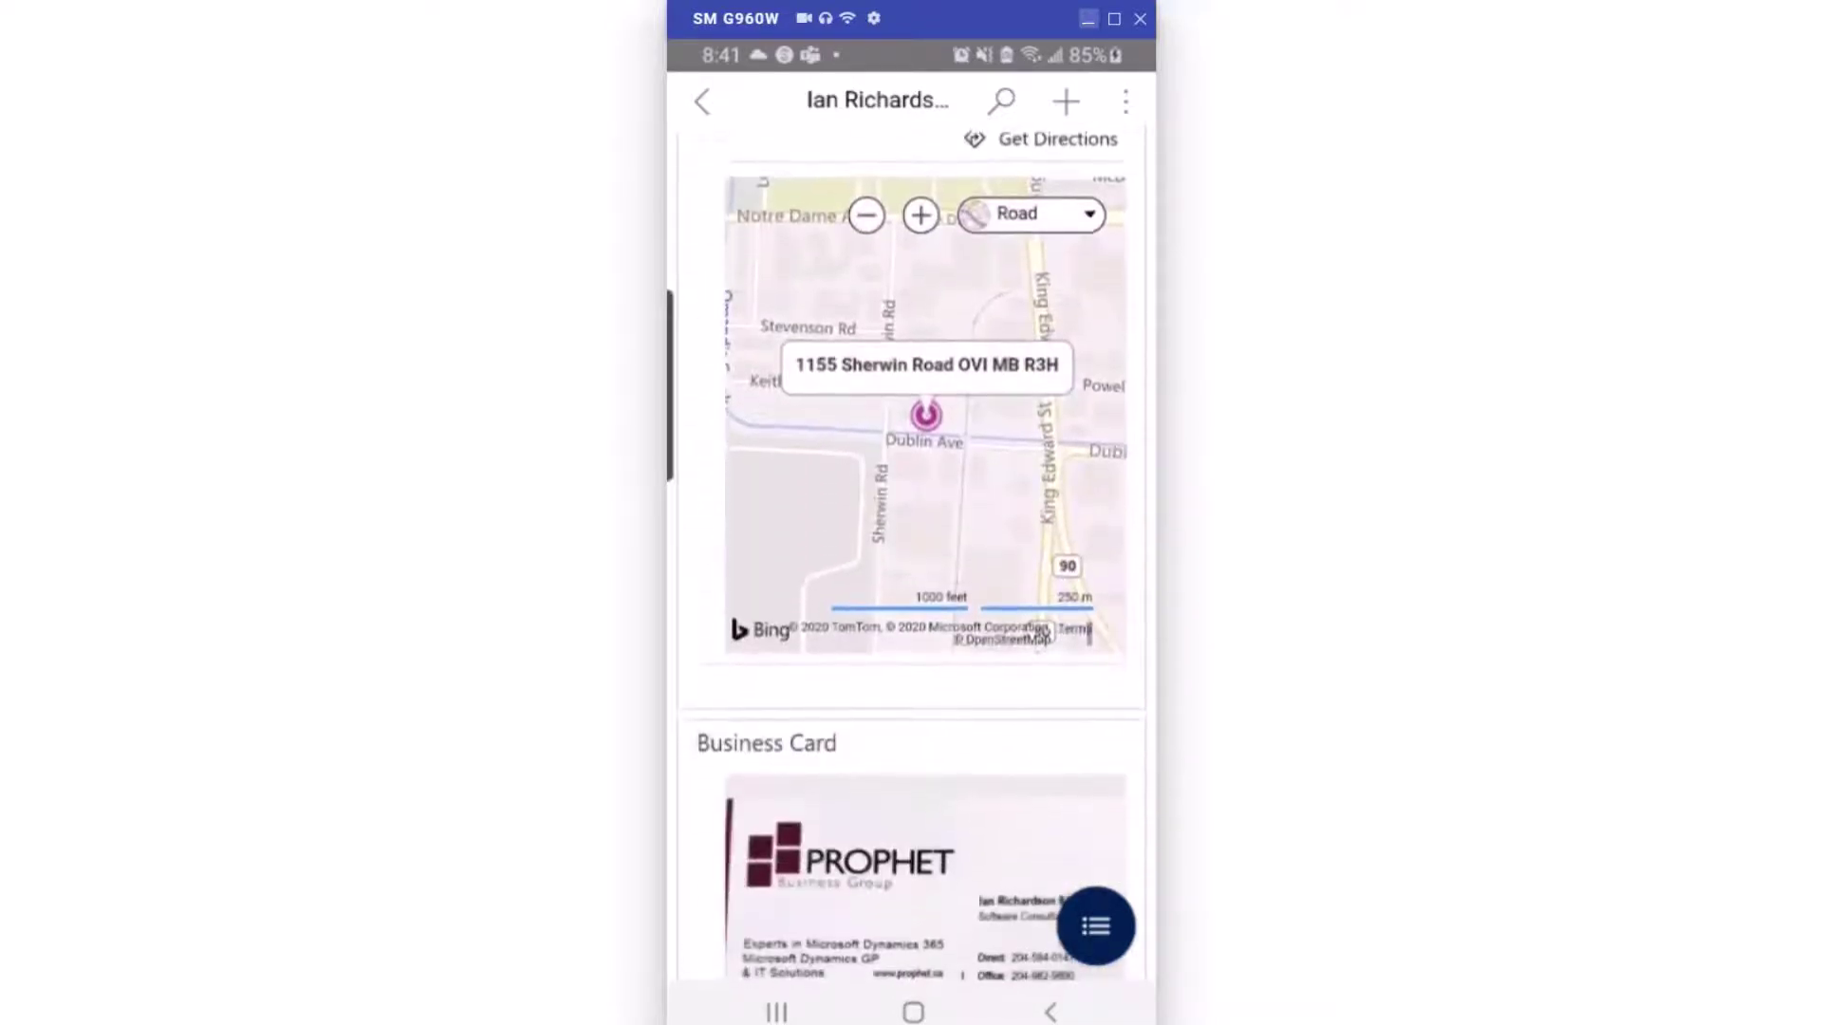
scroll(913, 558, up, 1)
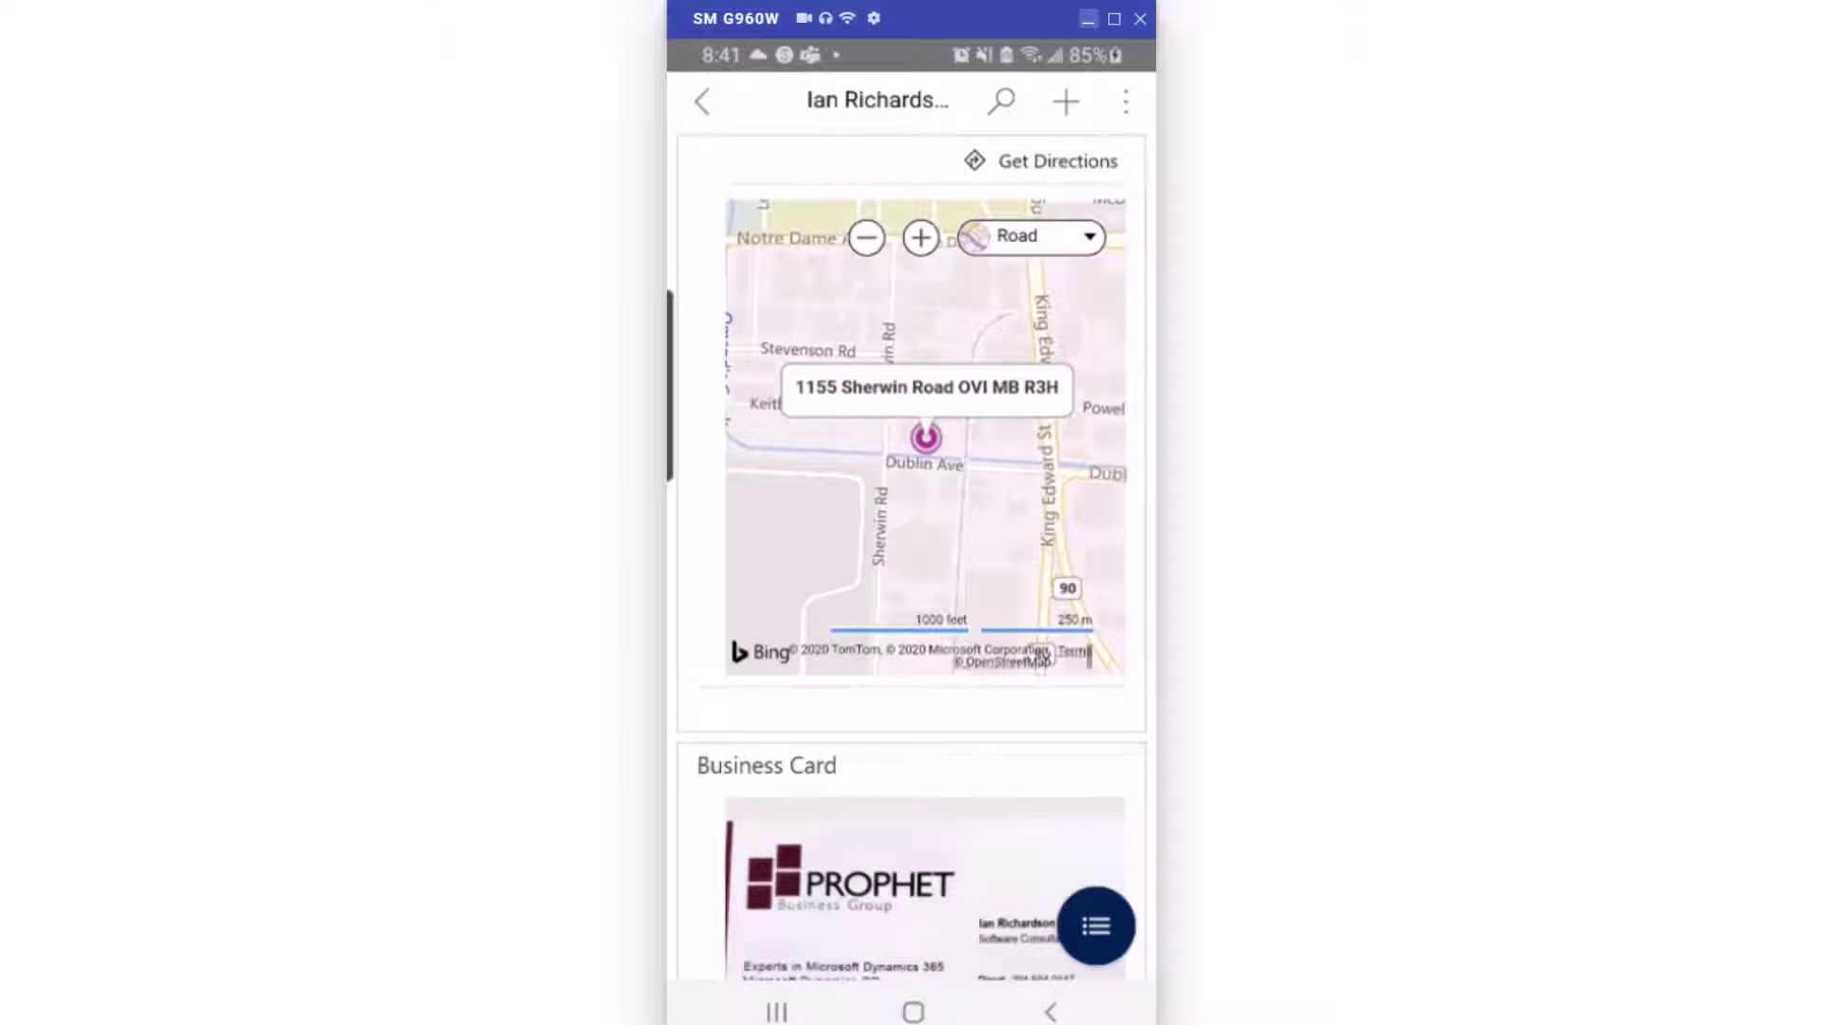
scroll(913, 558, down, 4)
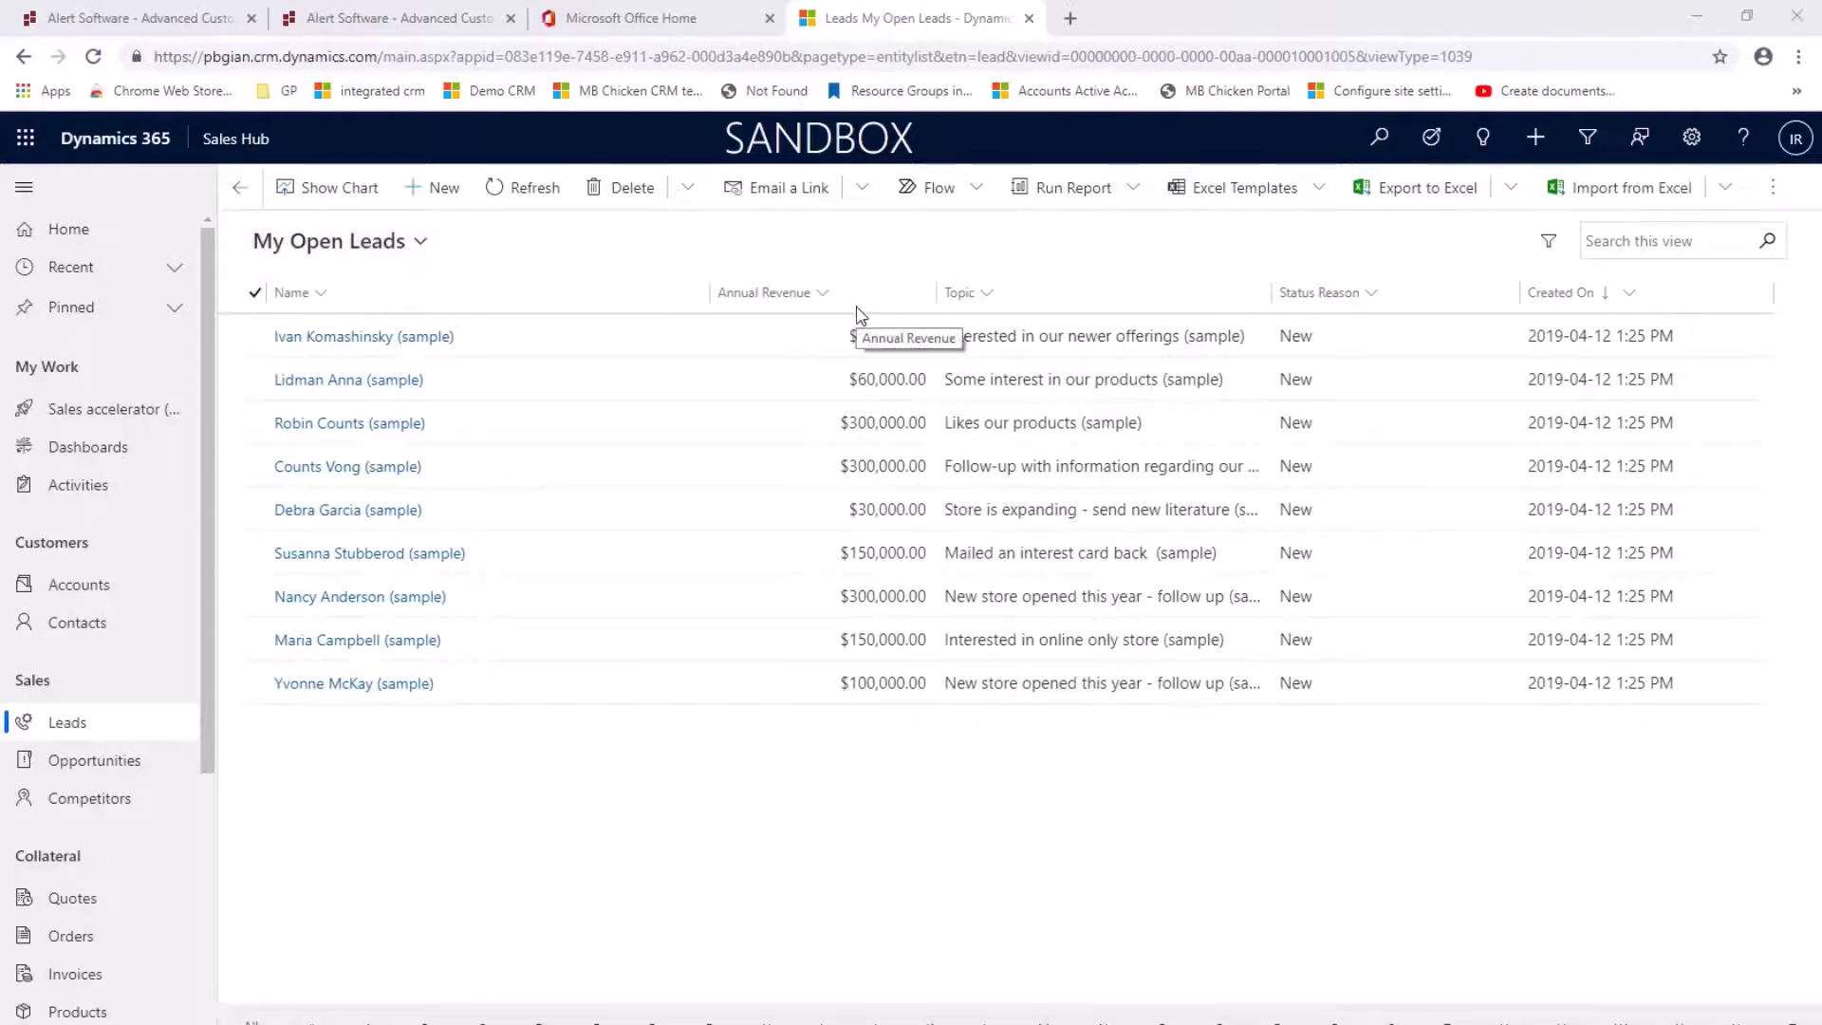
Open the lead list in Excel Online and enter 100 as cell H2's annual revenue.
click(1511, 190)
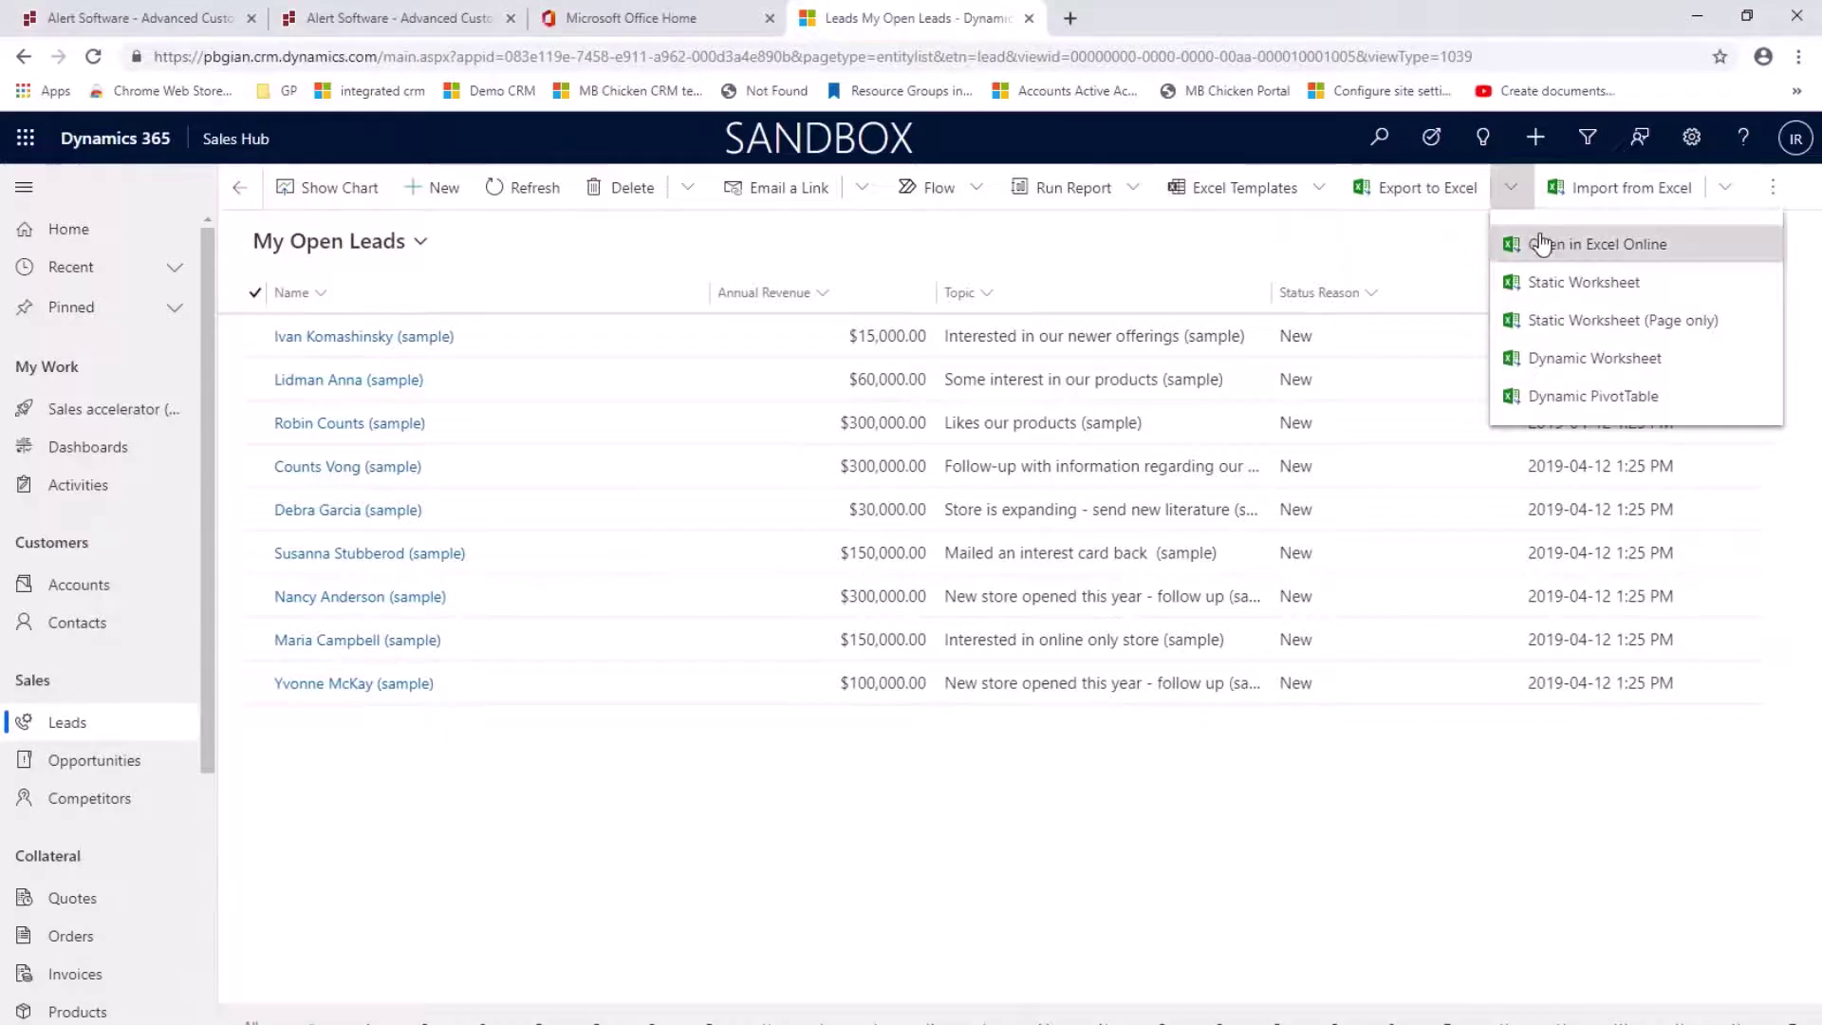
click(1538, 243)
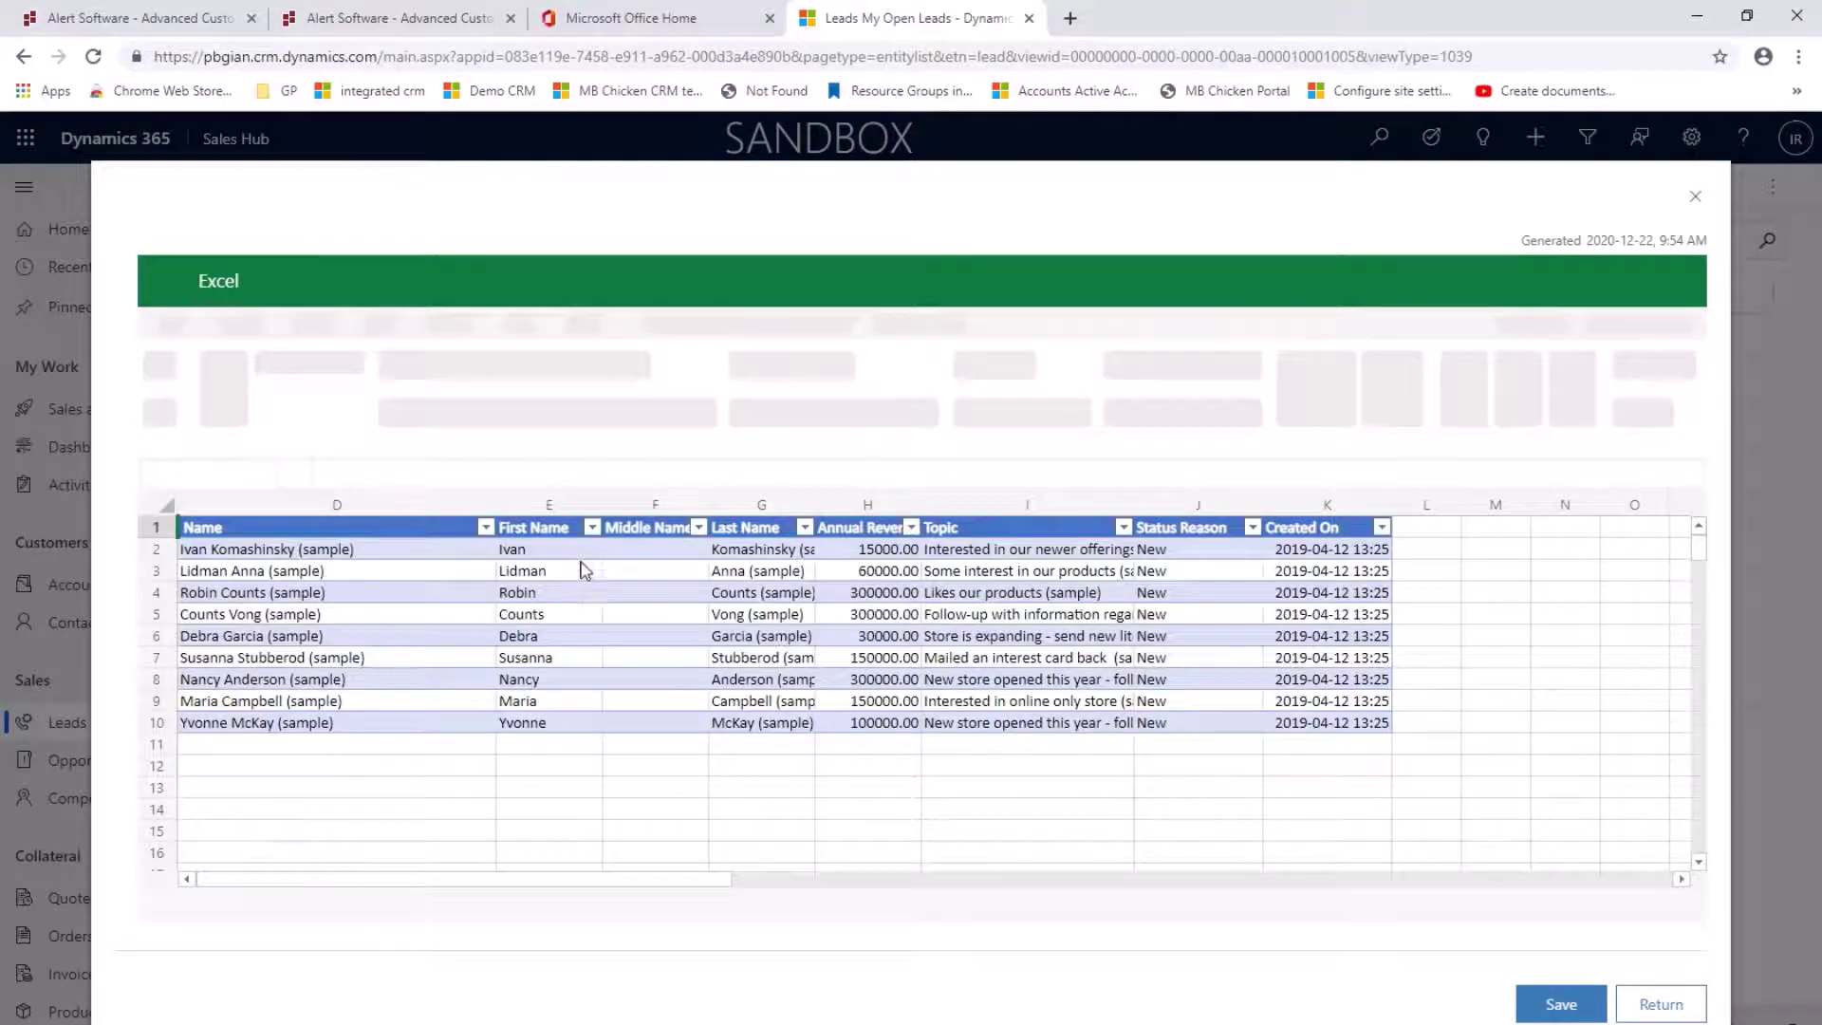
click(884, 557)
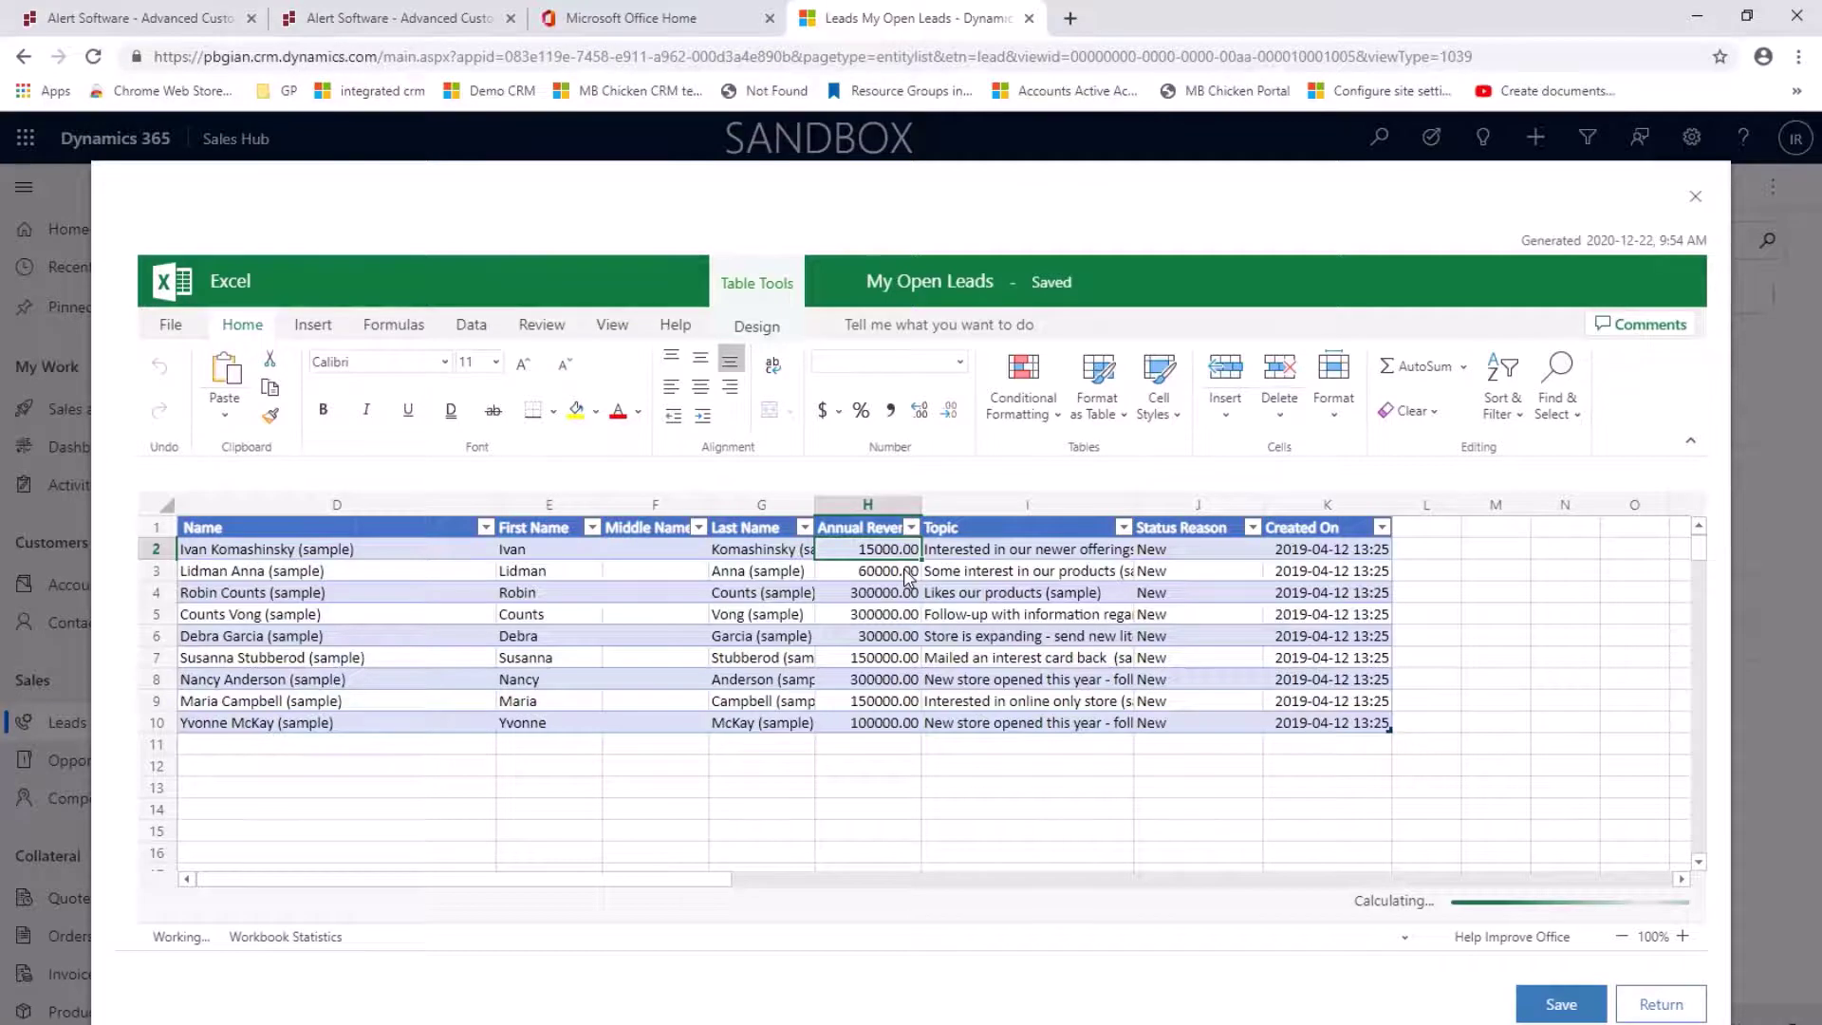
text(100.000)
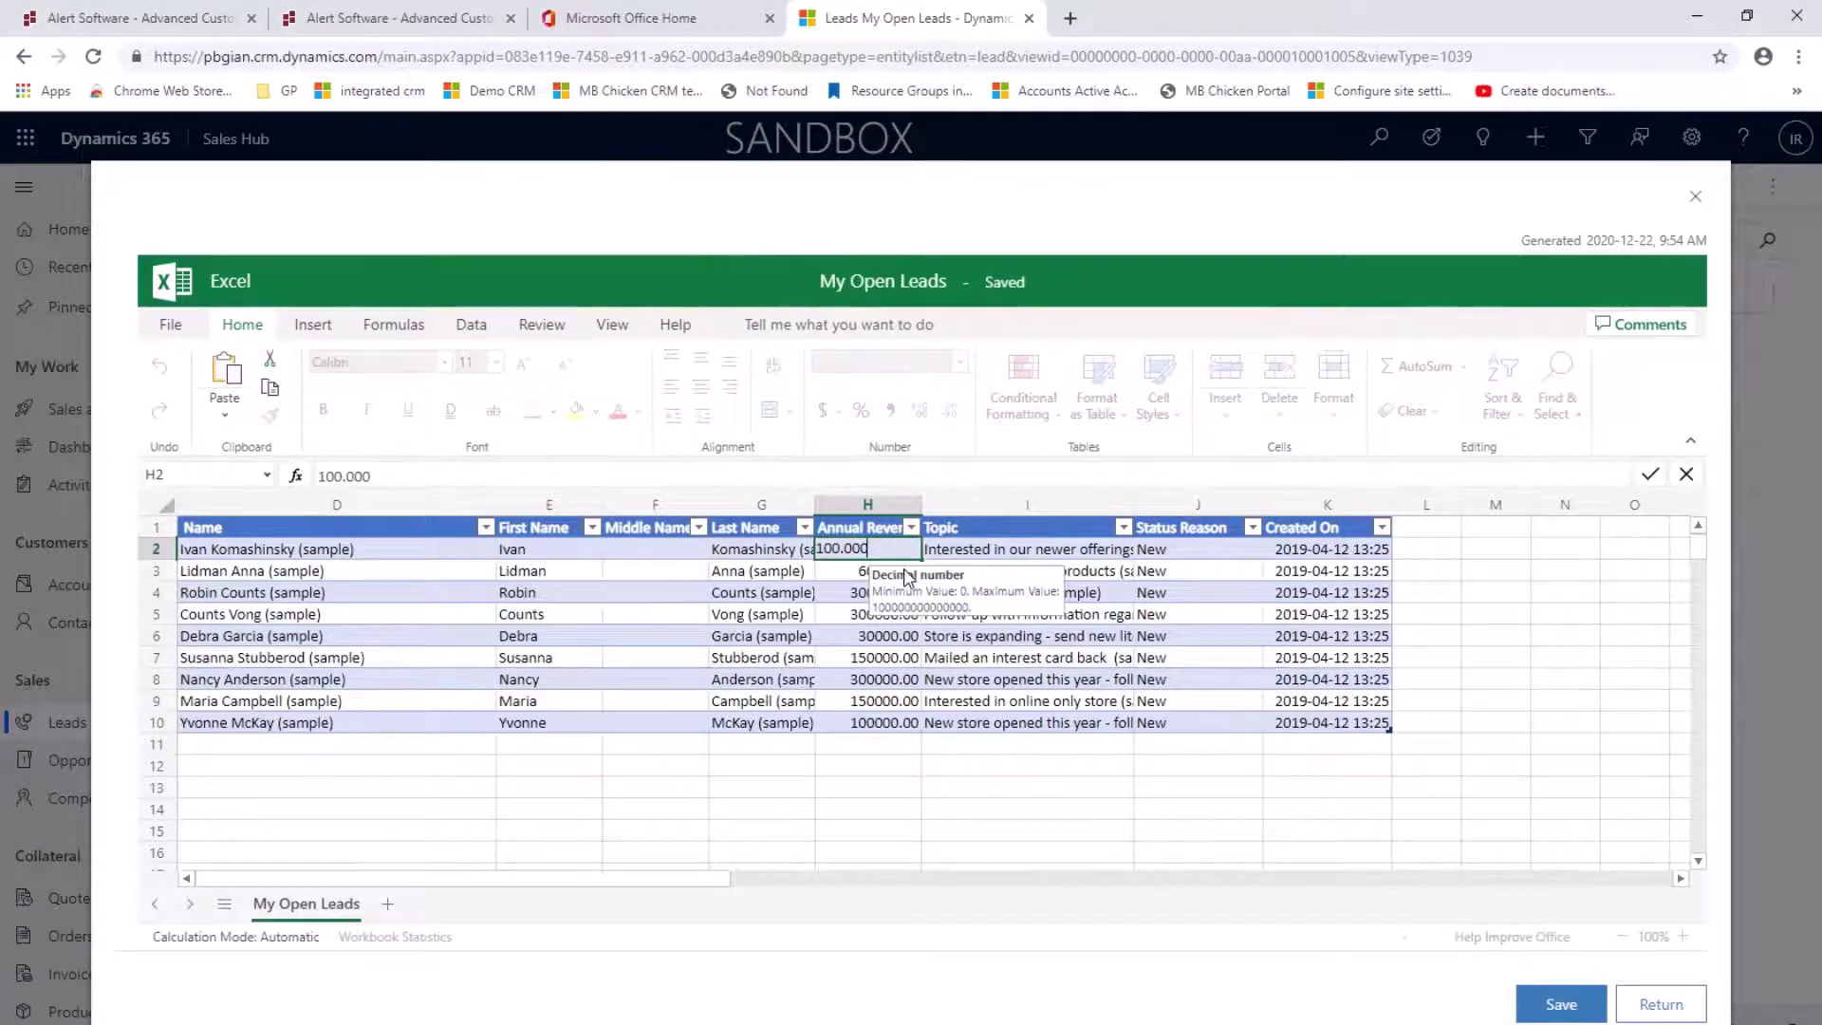
key(Return)
Fill 100.00 down through H9 and set H10's annual revenue to 100.
click(887, 557)
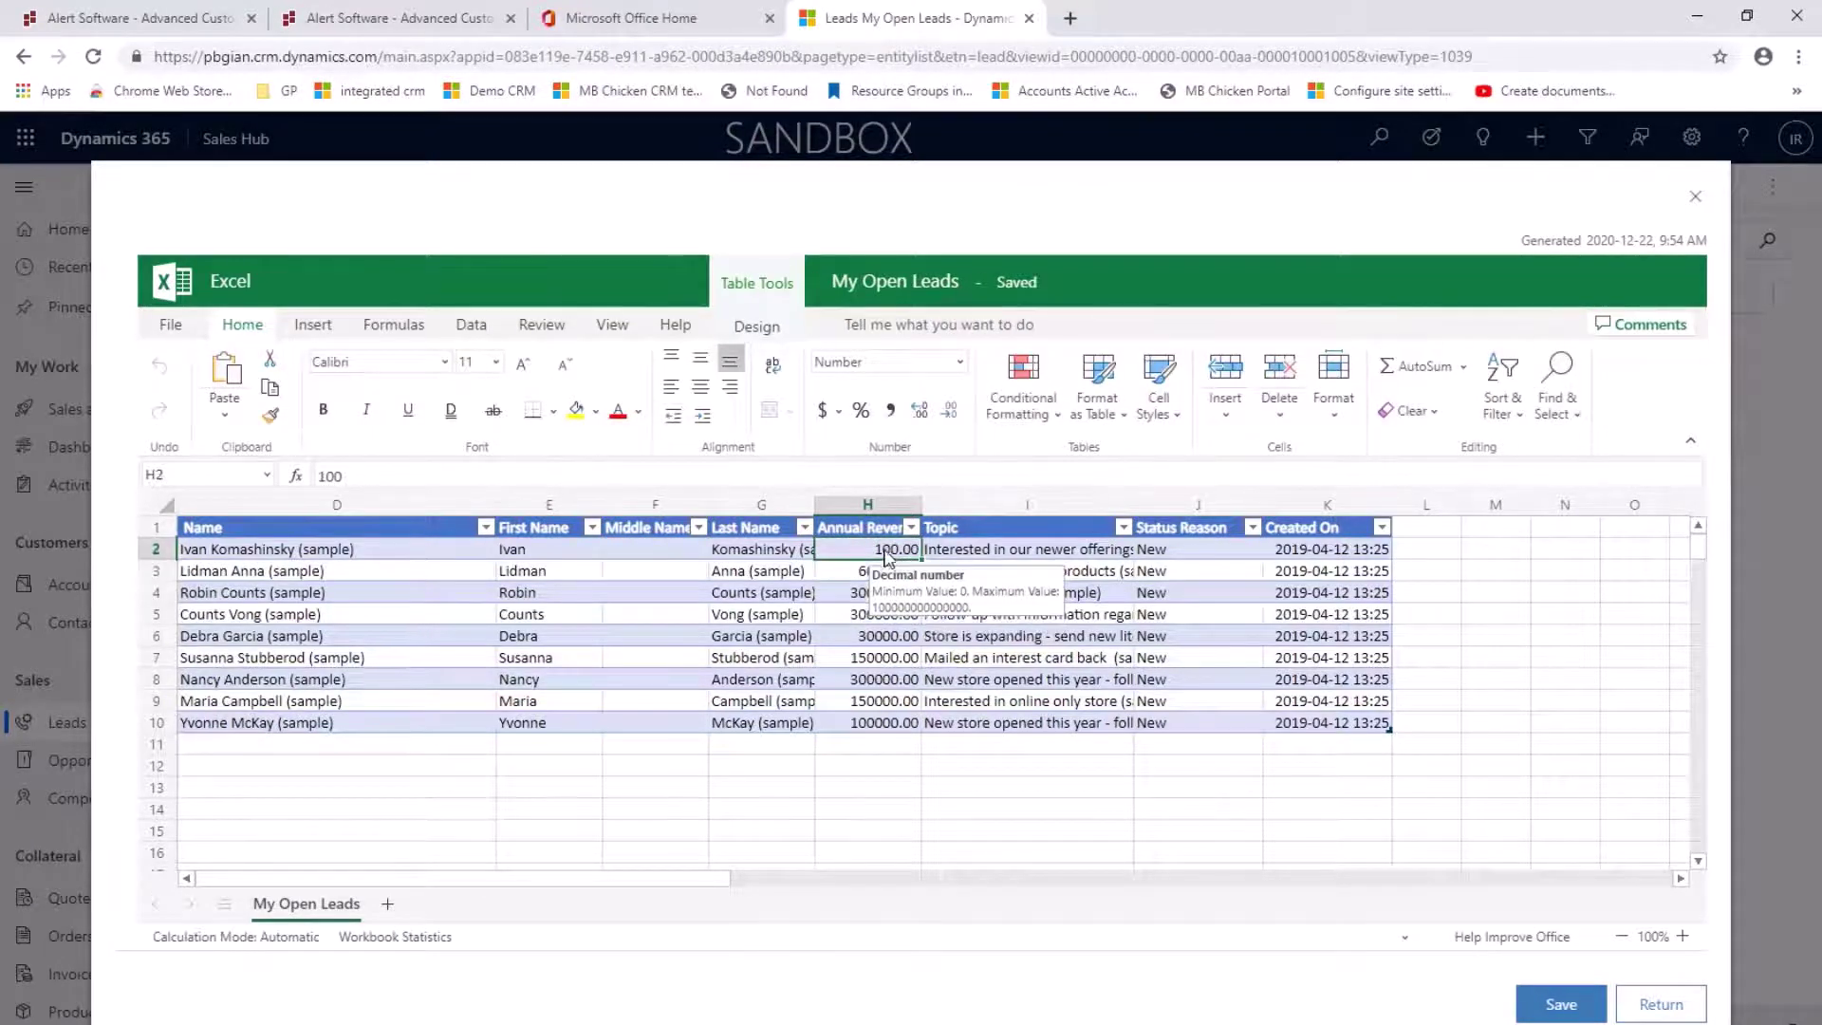
drag(917, 558, 928, 706)
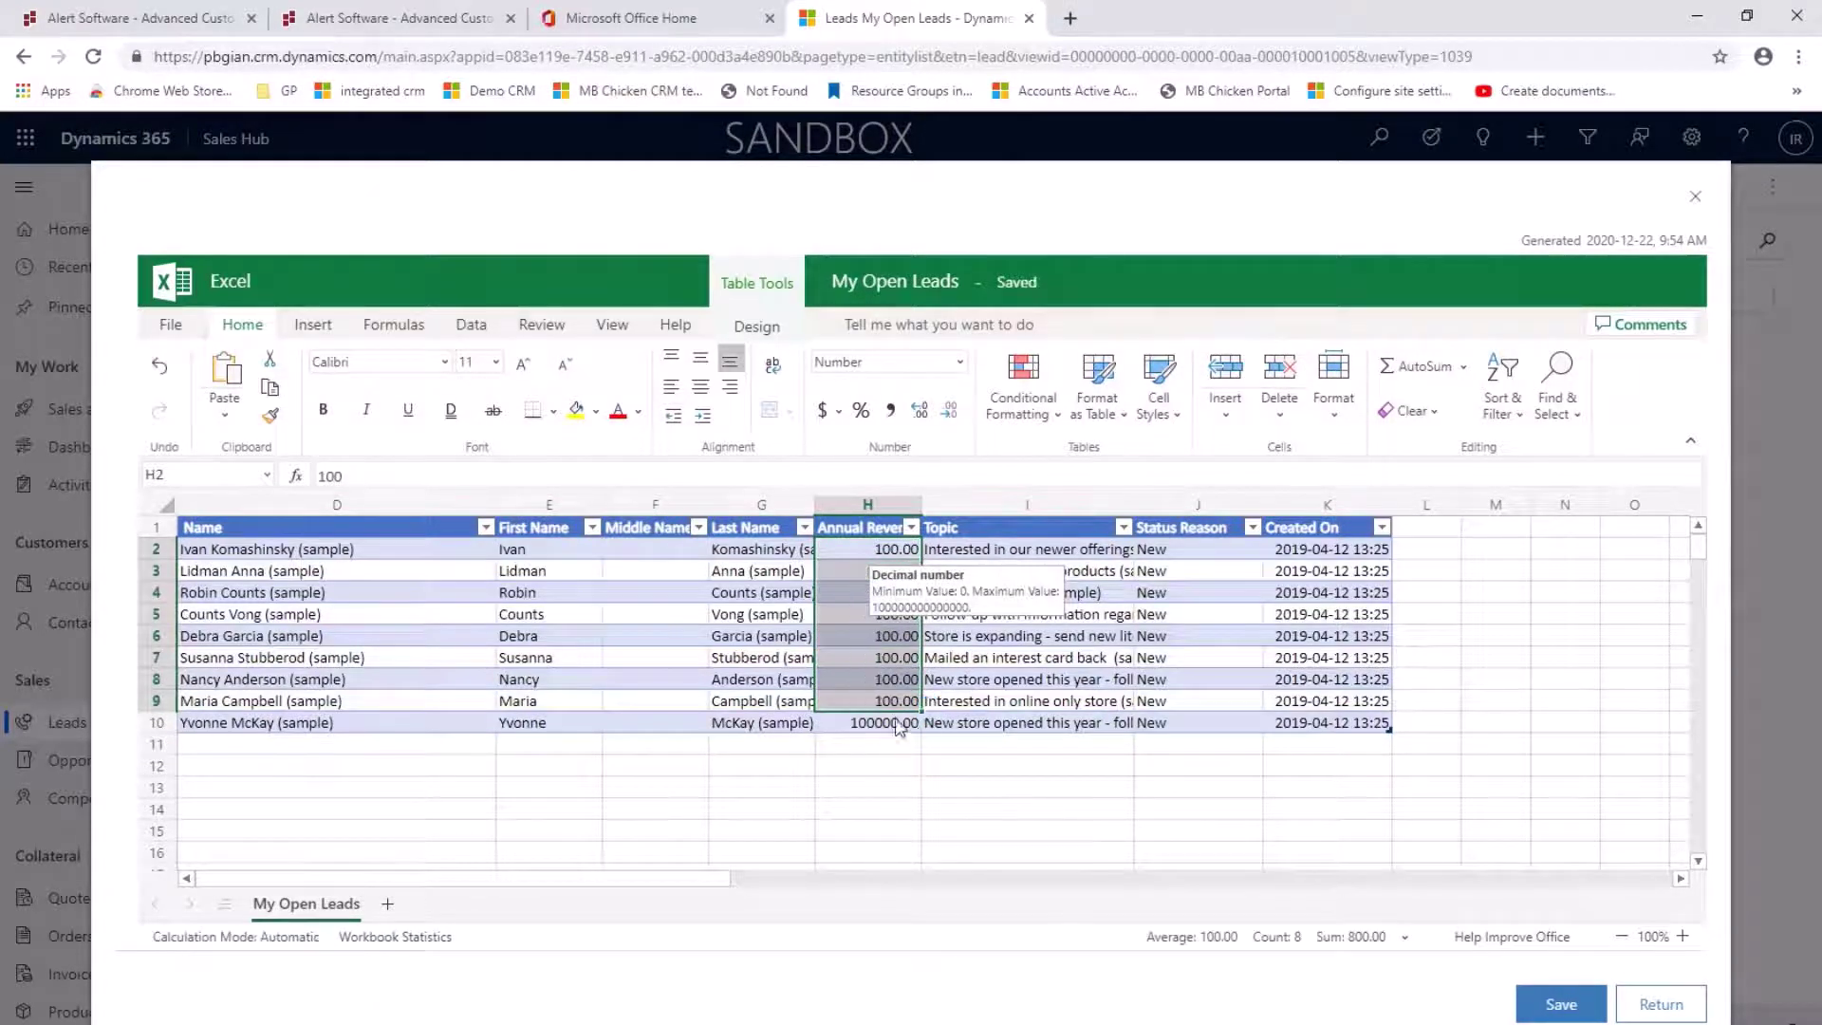
click(903, 723)
text(100)
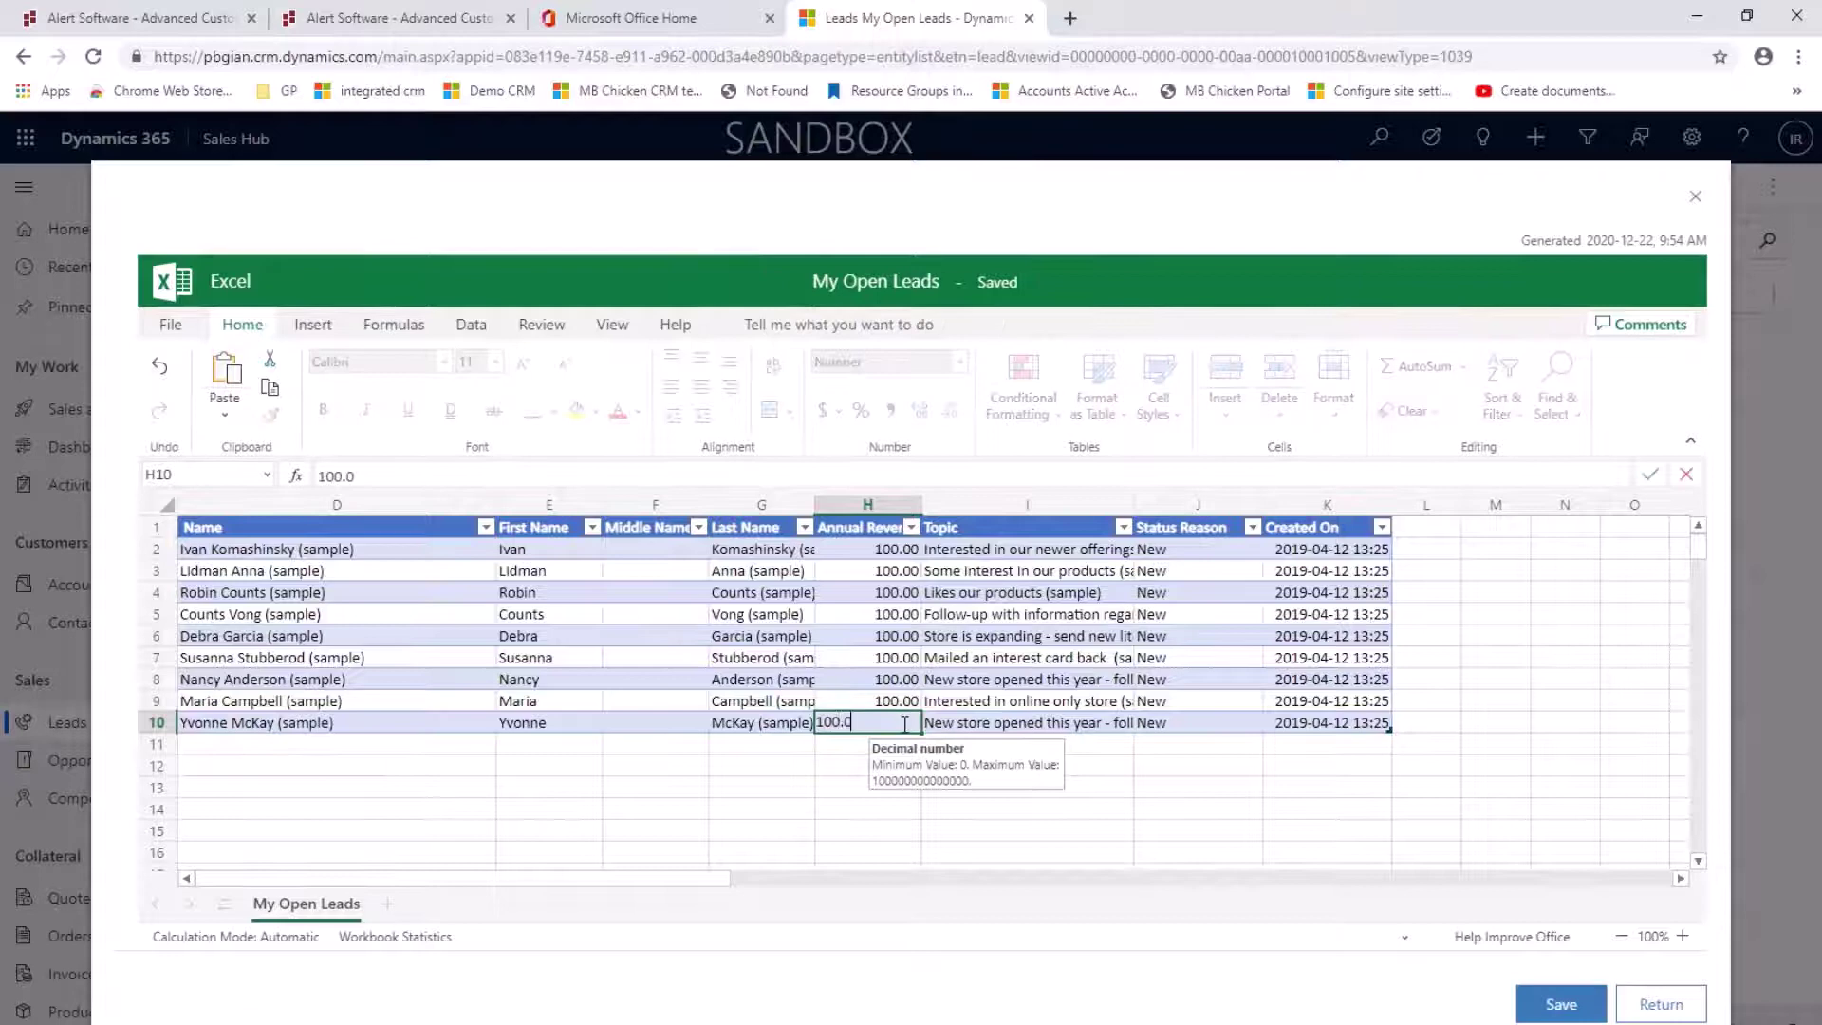
key(Tab)
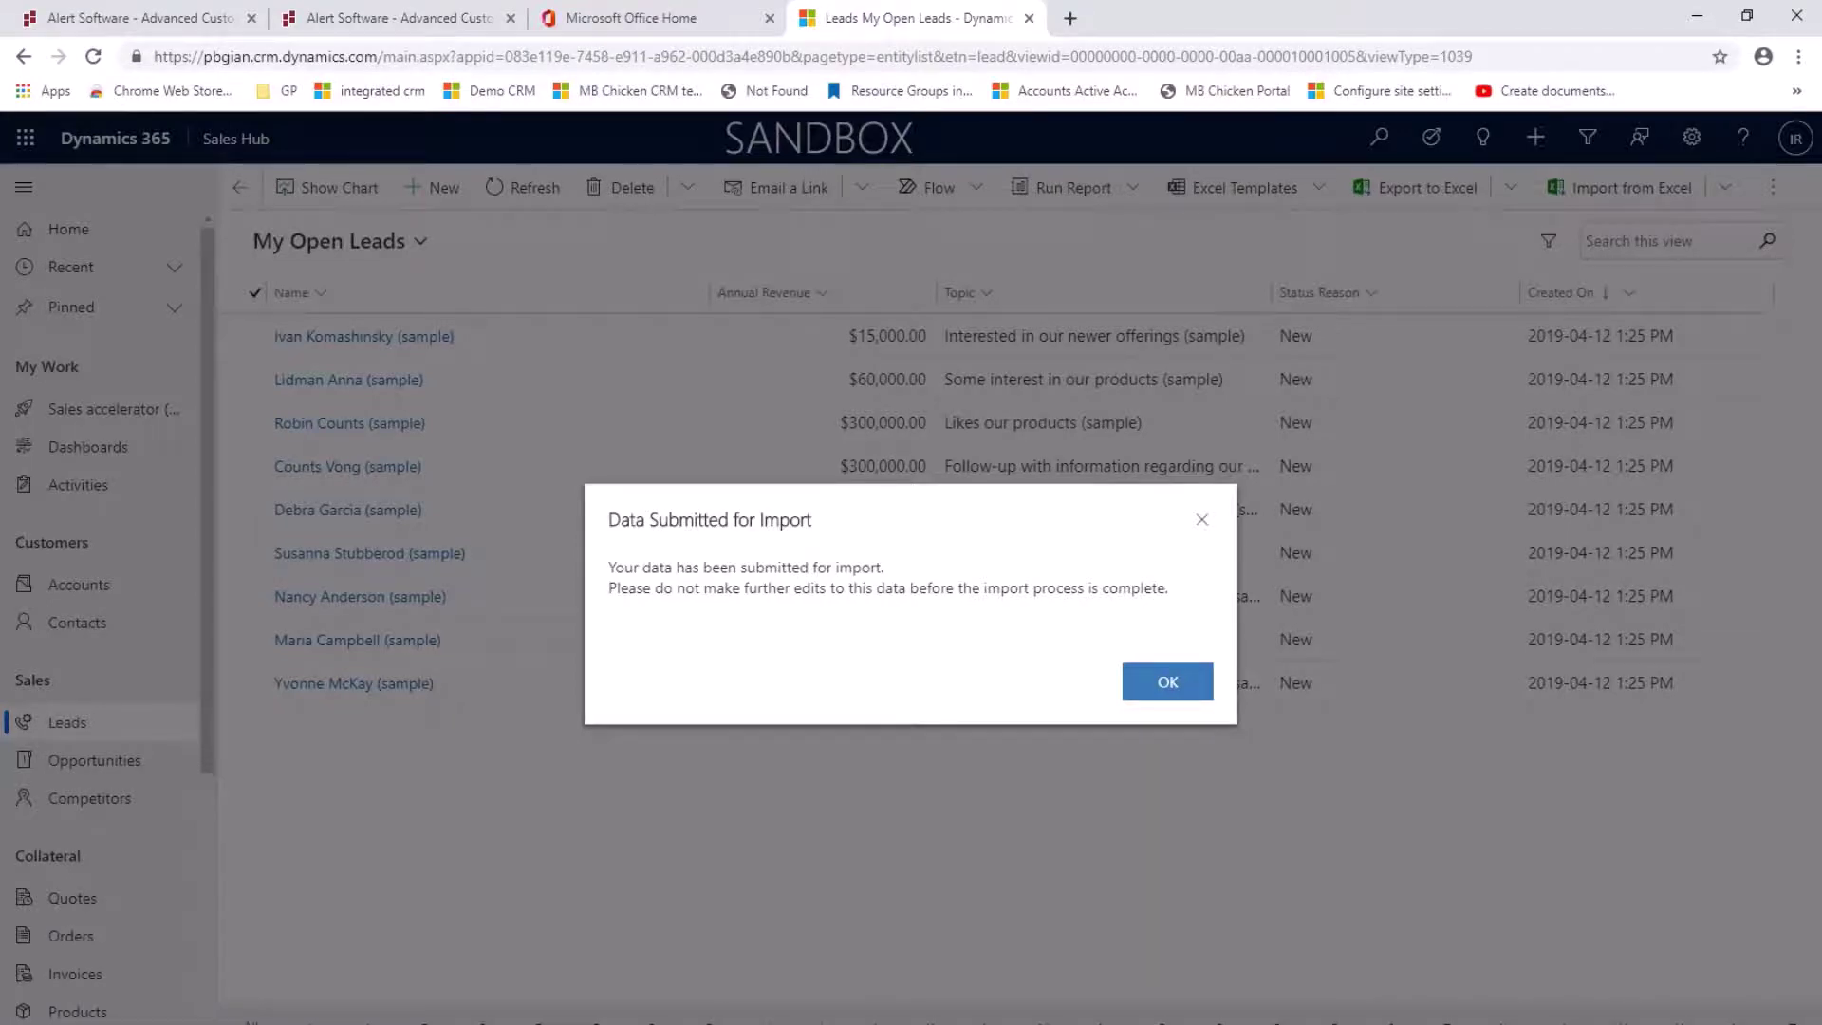
Dismiss the data-submitted-for-import notice and go to the Accounts list.
key(Return)
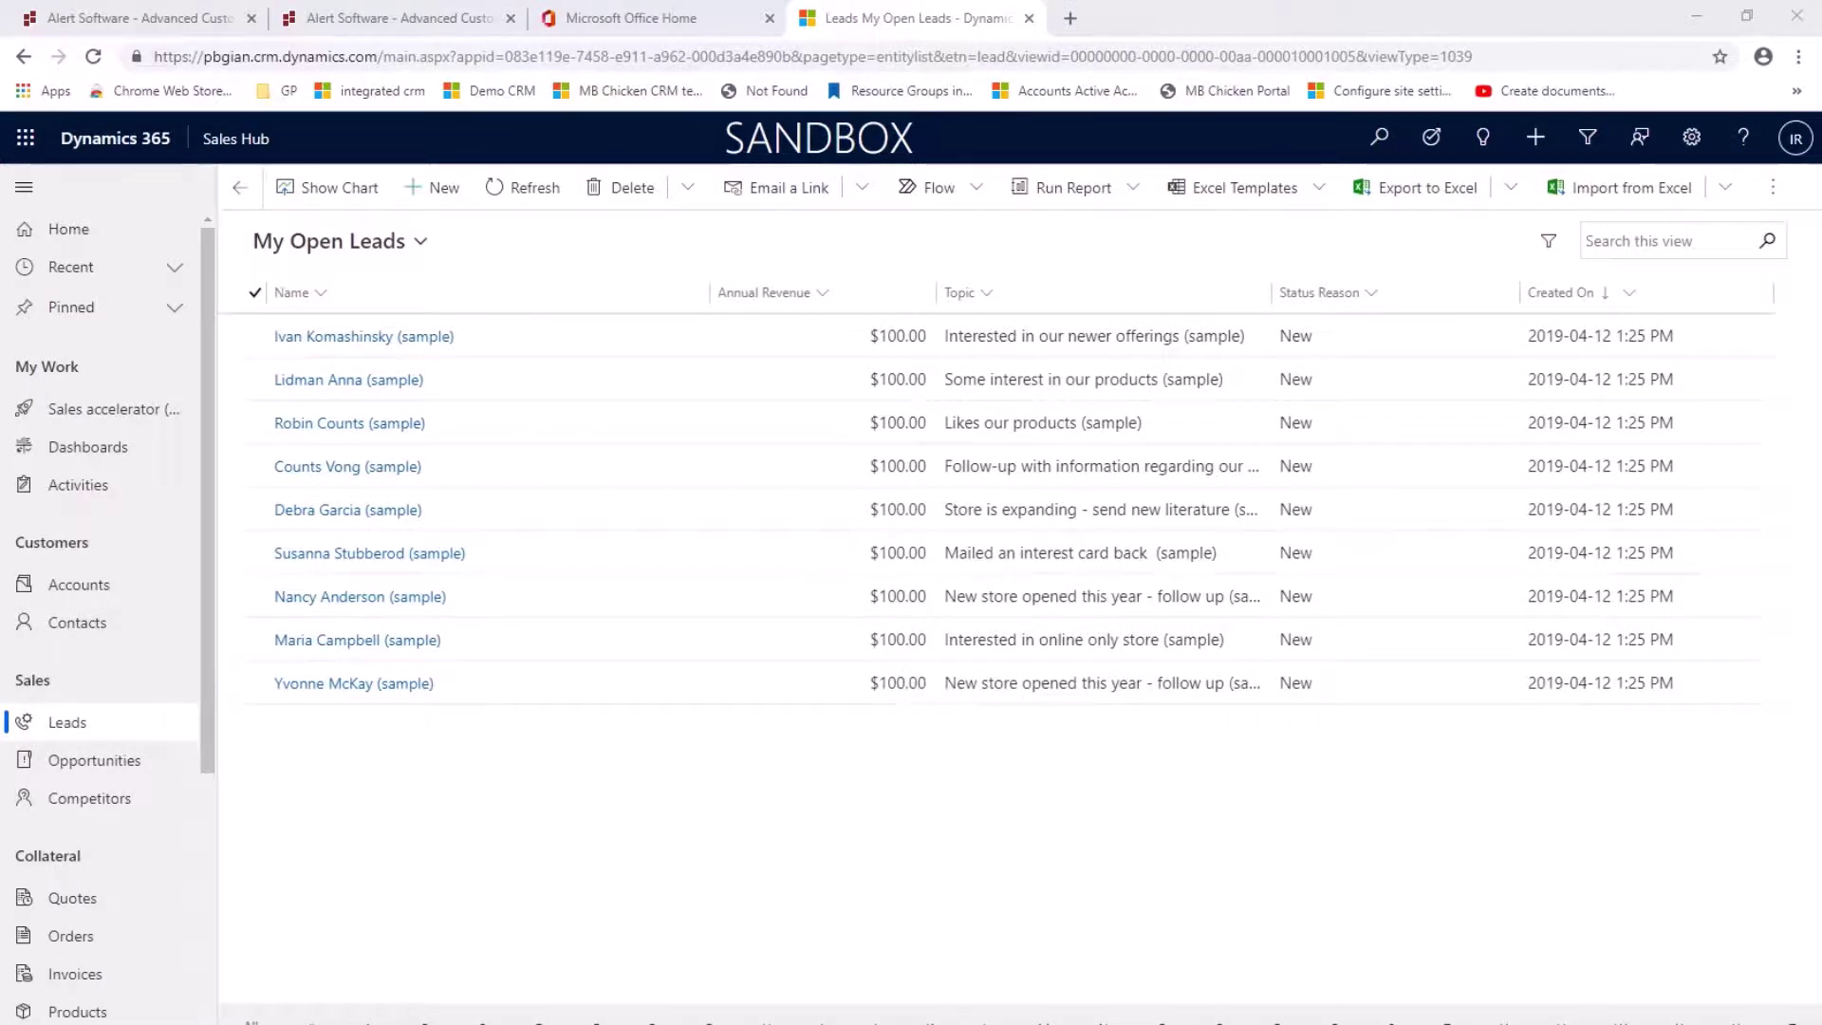
click(79, 583)
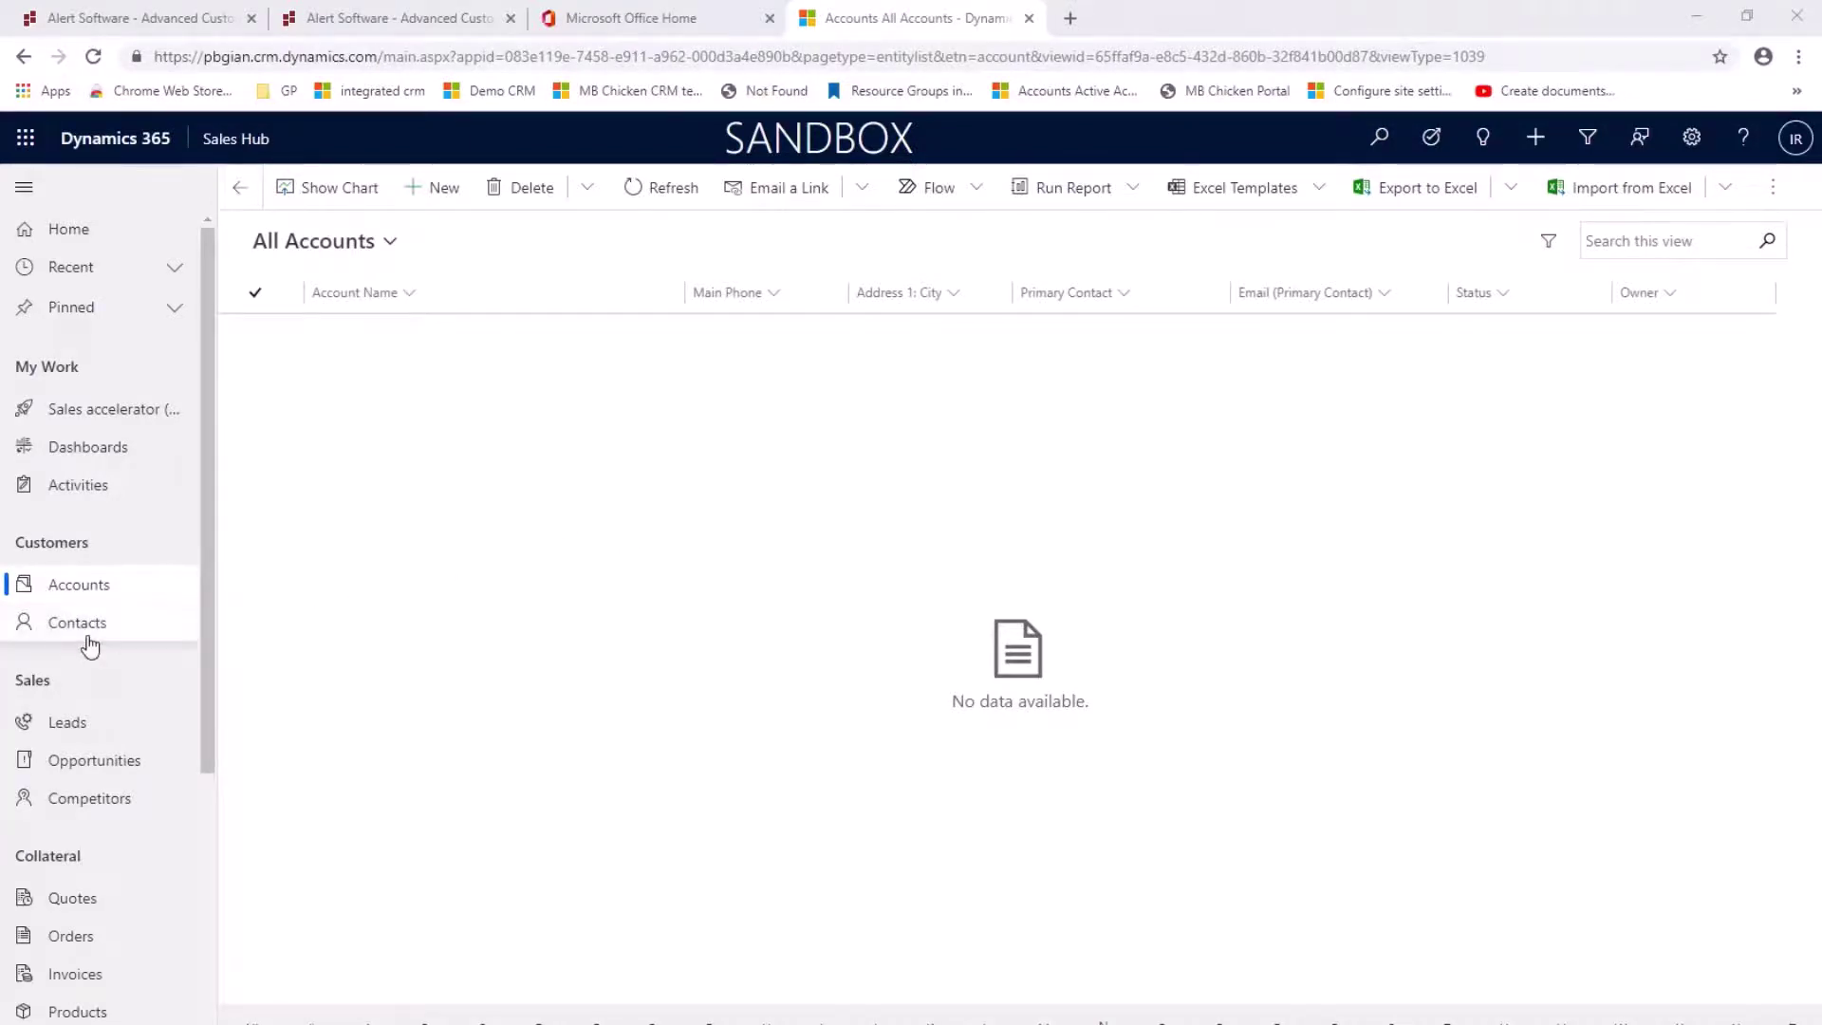
Open the first sample lead and scroll to its Northwind Traders company details.
click(63, 725)
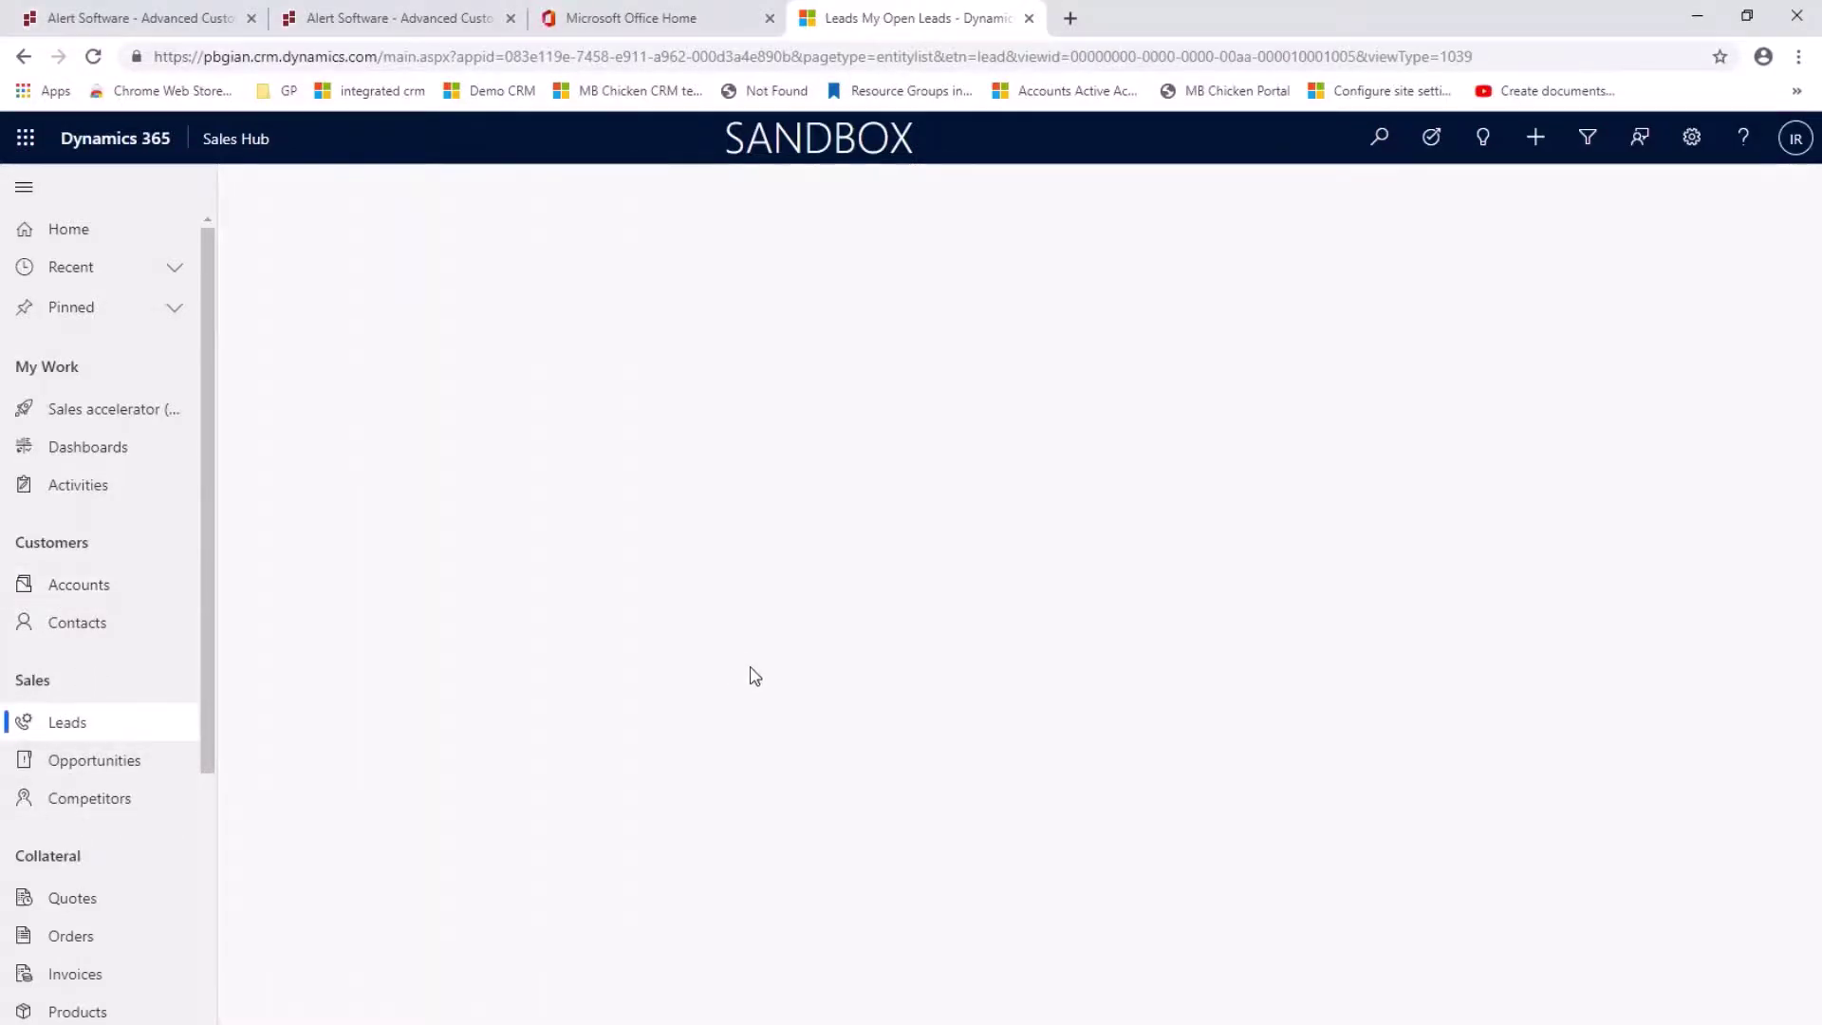
click(322, 339)
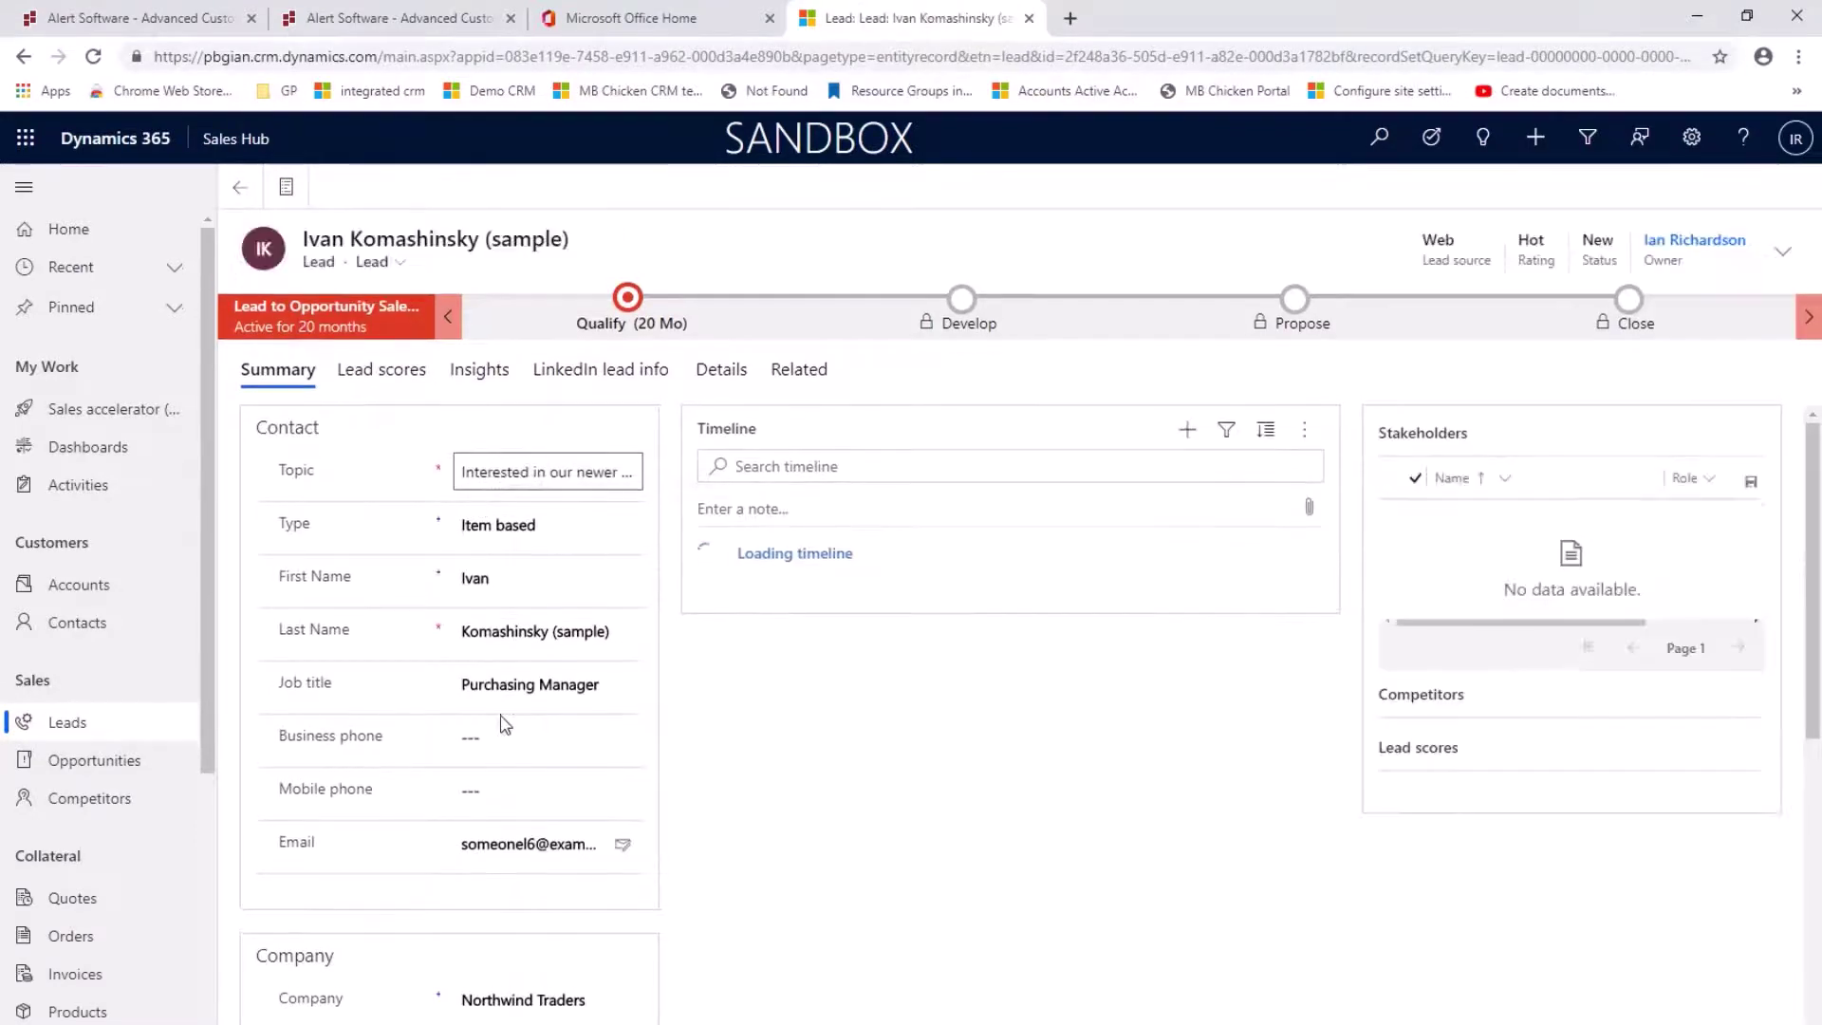
scroll(523, 854, down, 3)
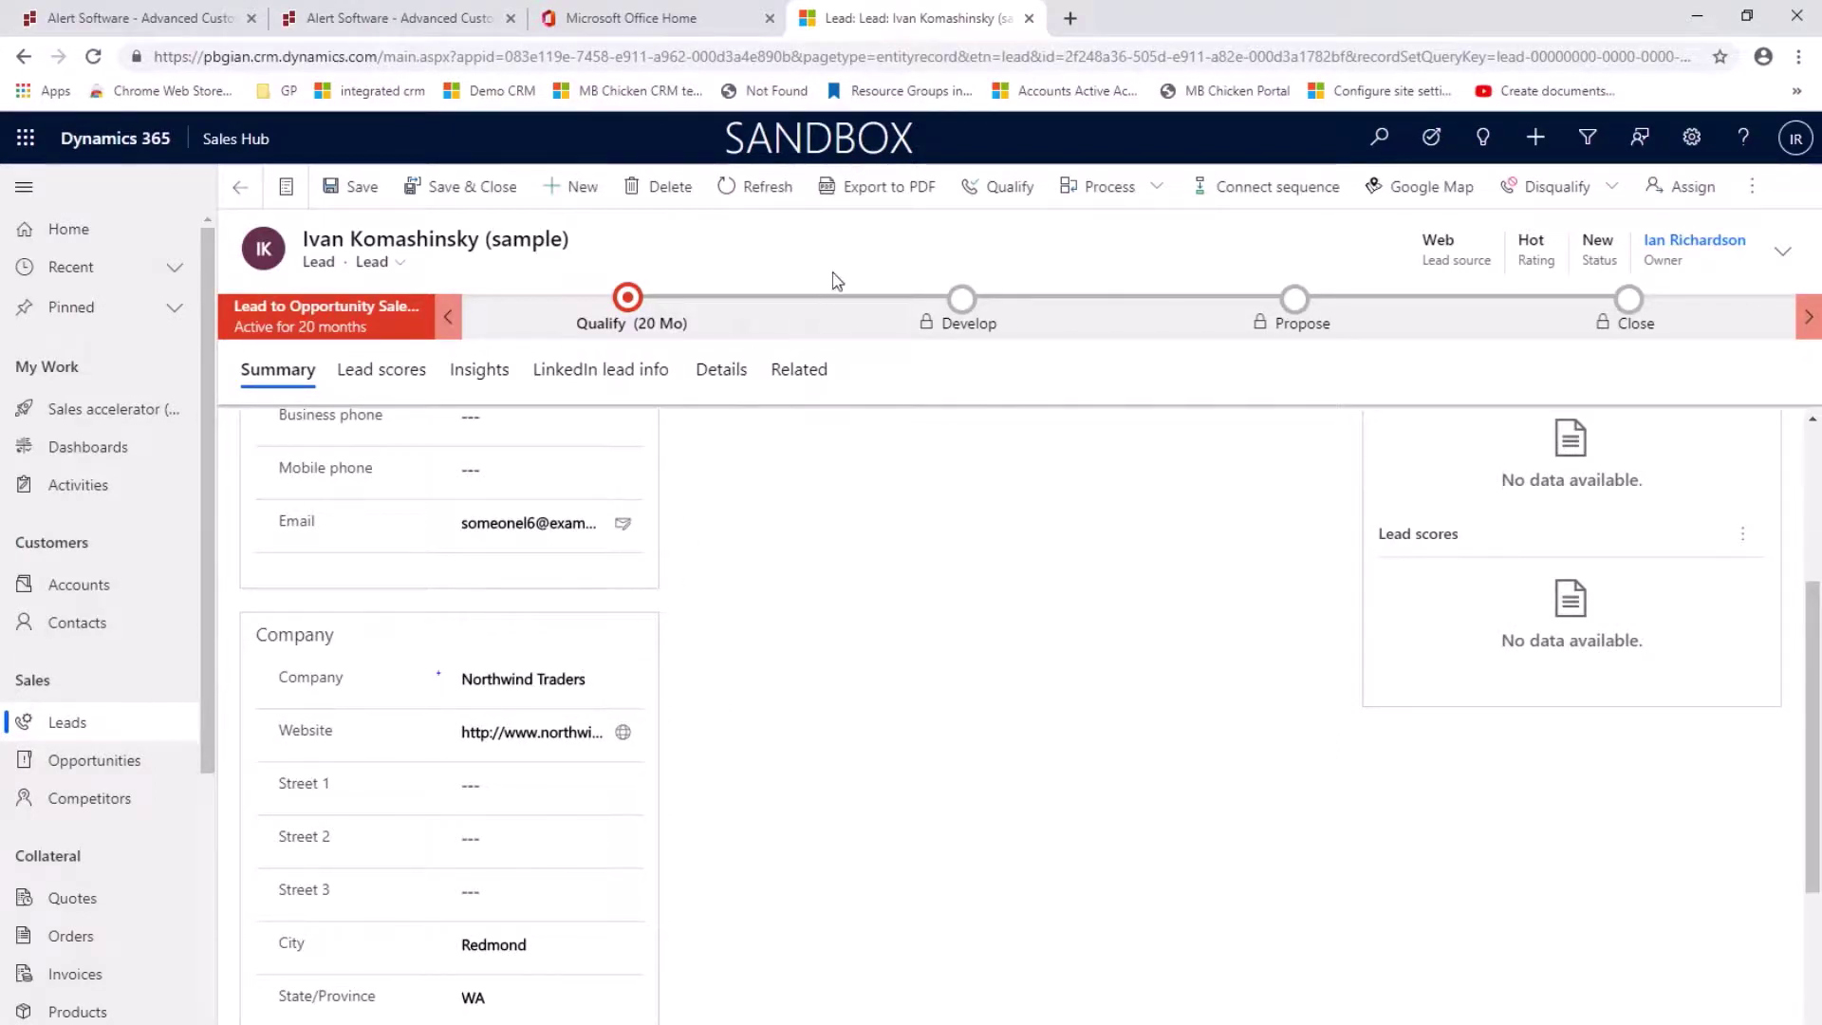
Qualify the Northwind Traders lead and check Accounts for the newly created account.
click(1016, 199)
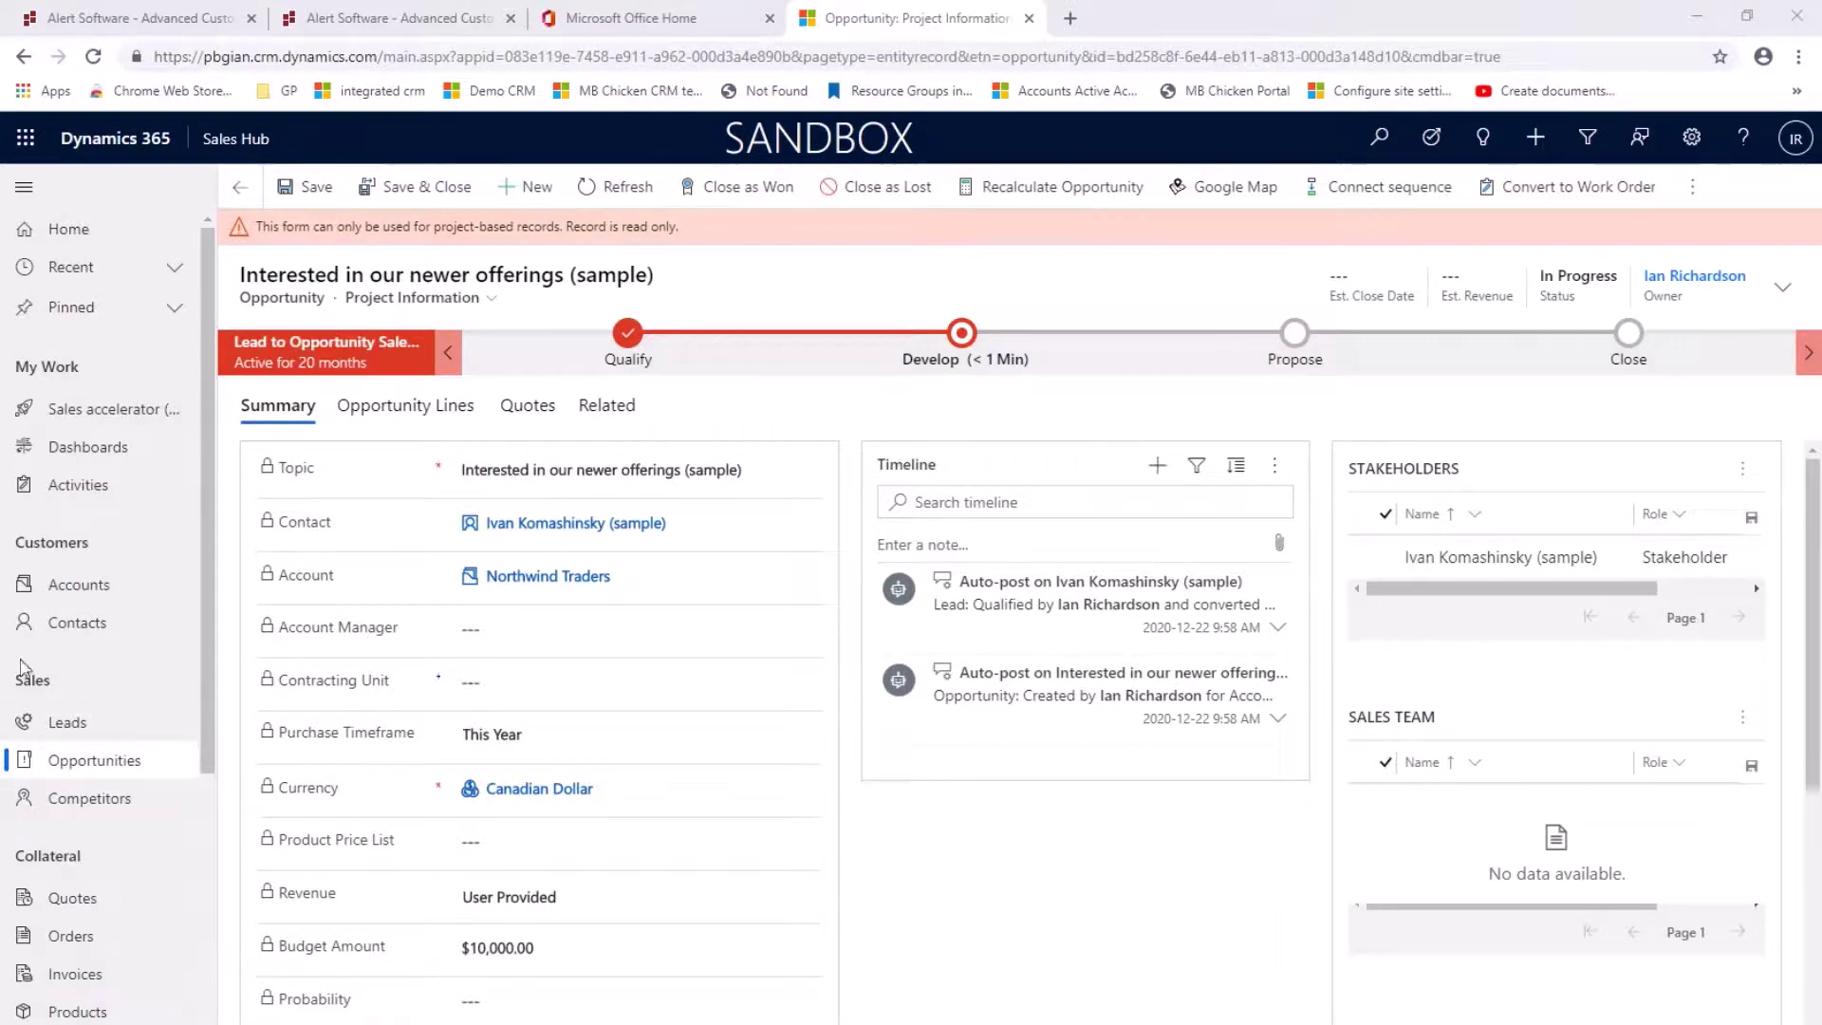
click(60, 601)
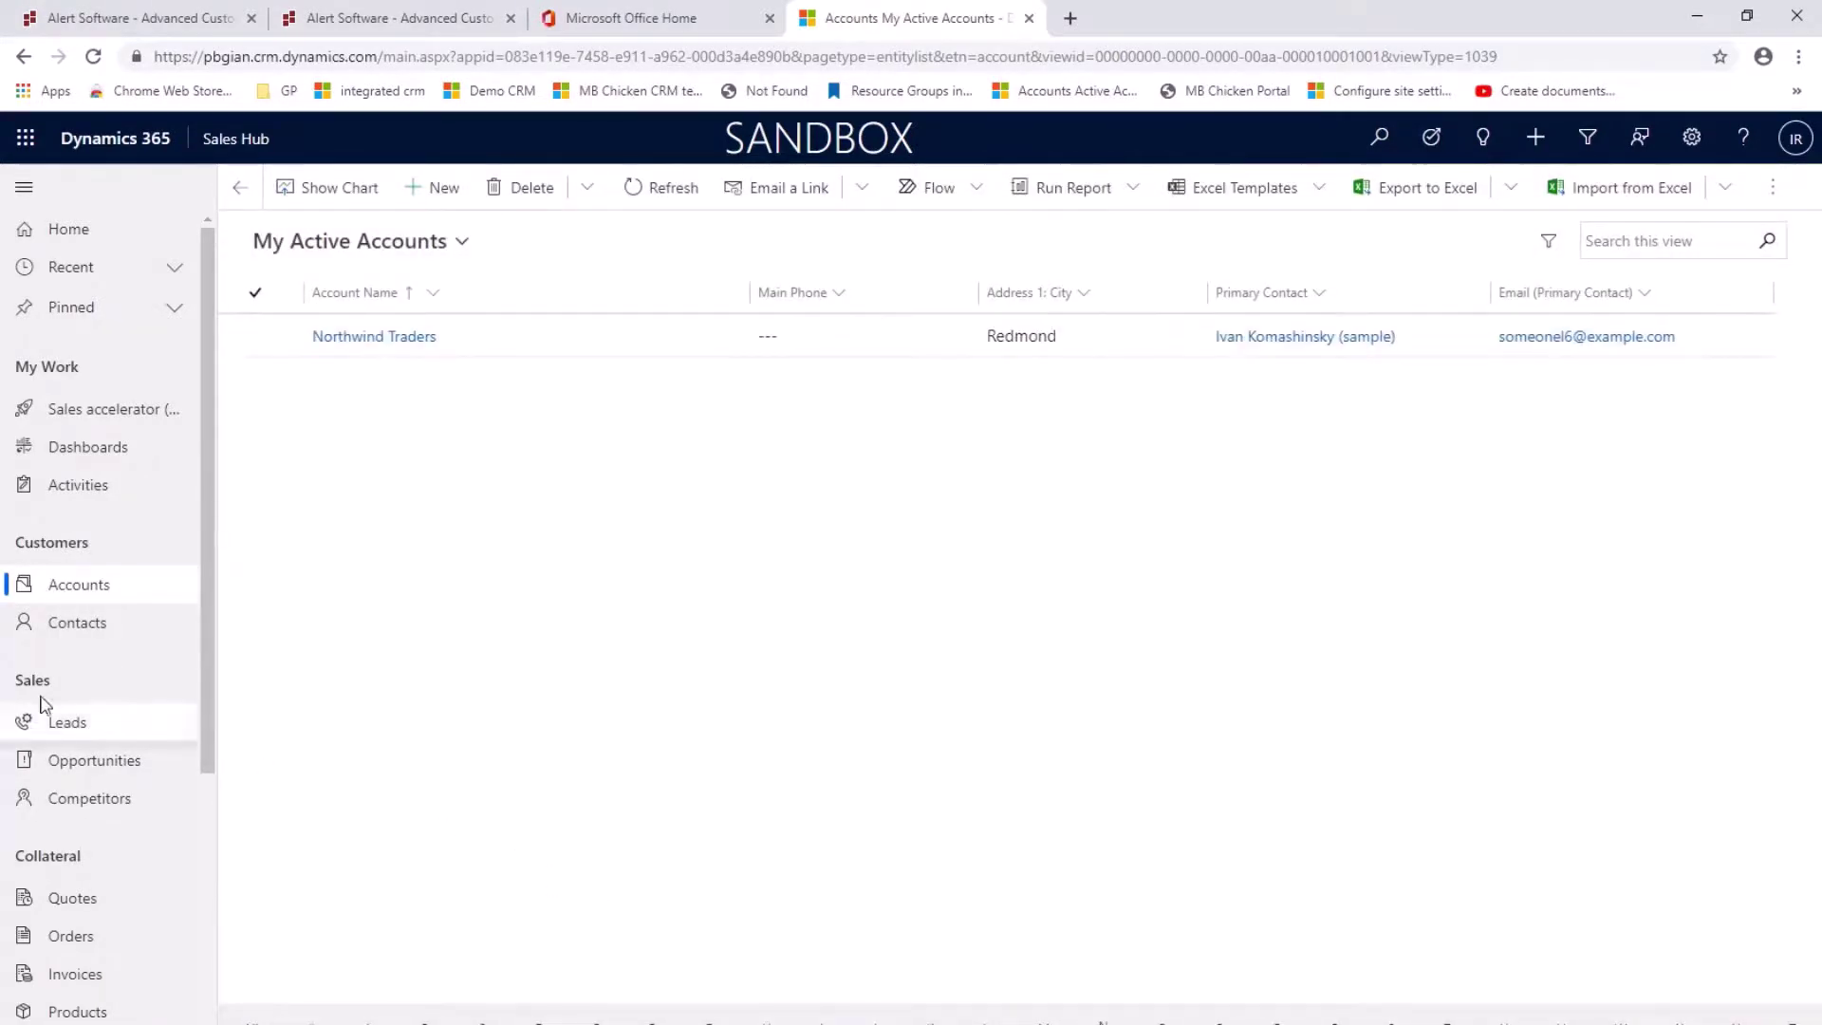
Open Contacts and filter the list to names starting with I.
click(66, 626)
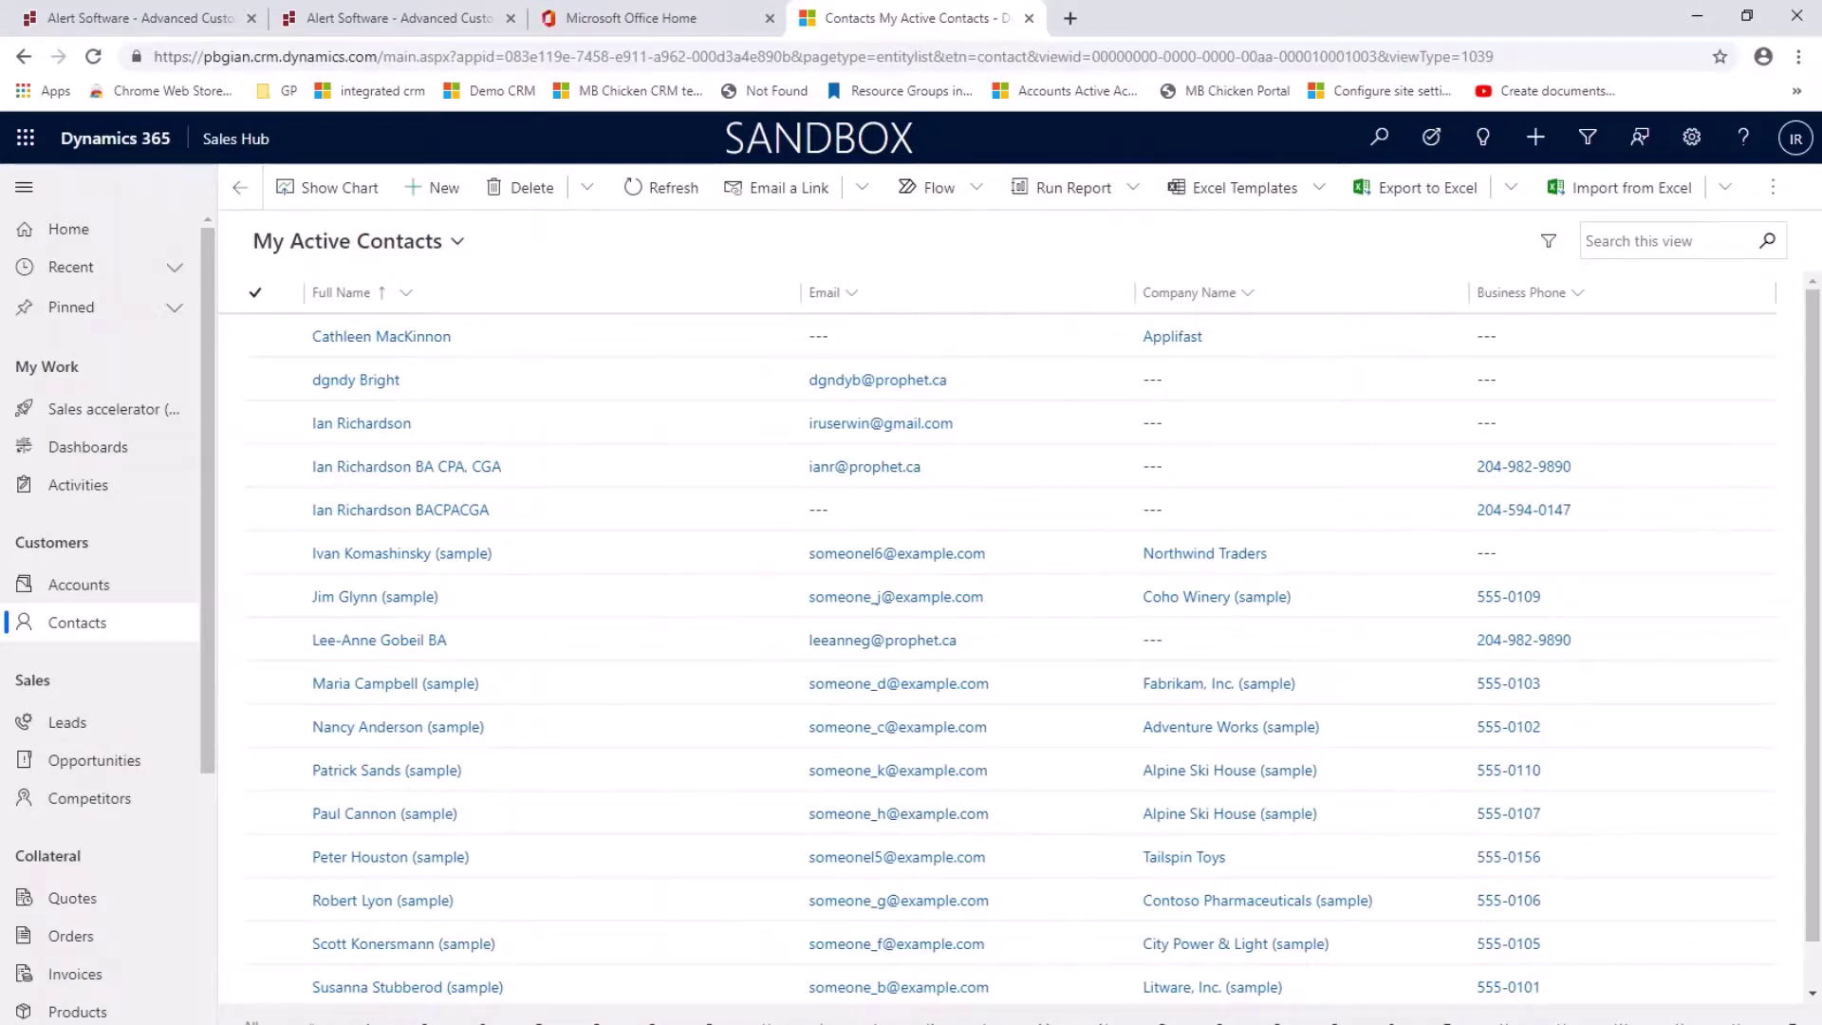
click(821, 1020)
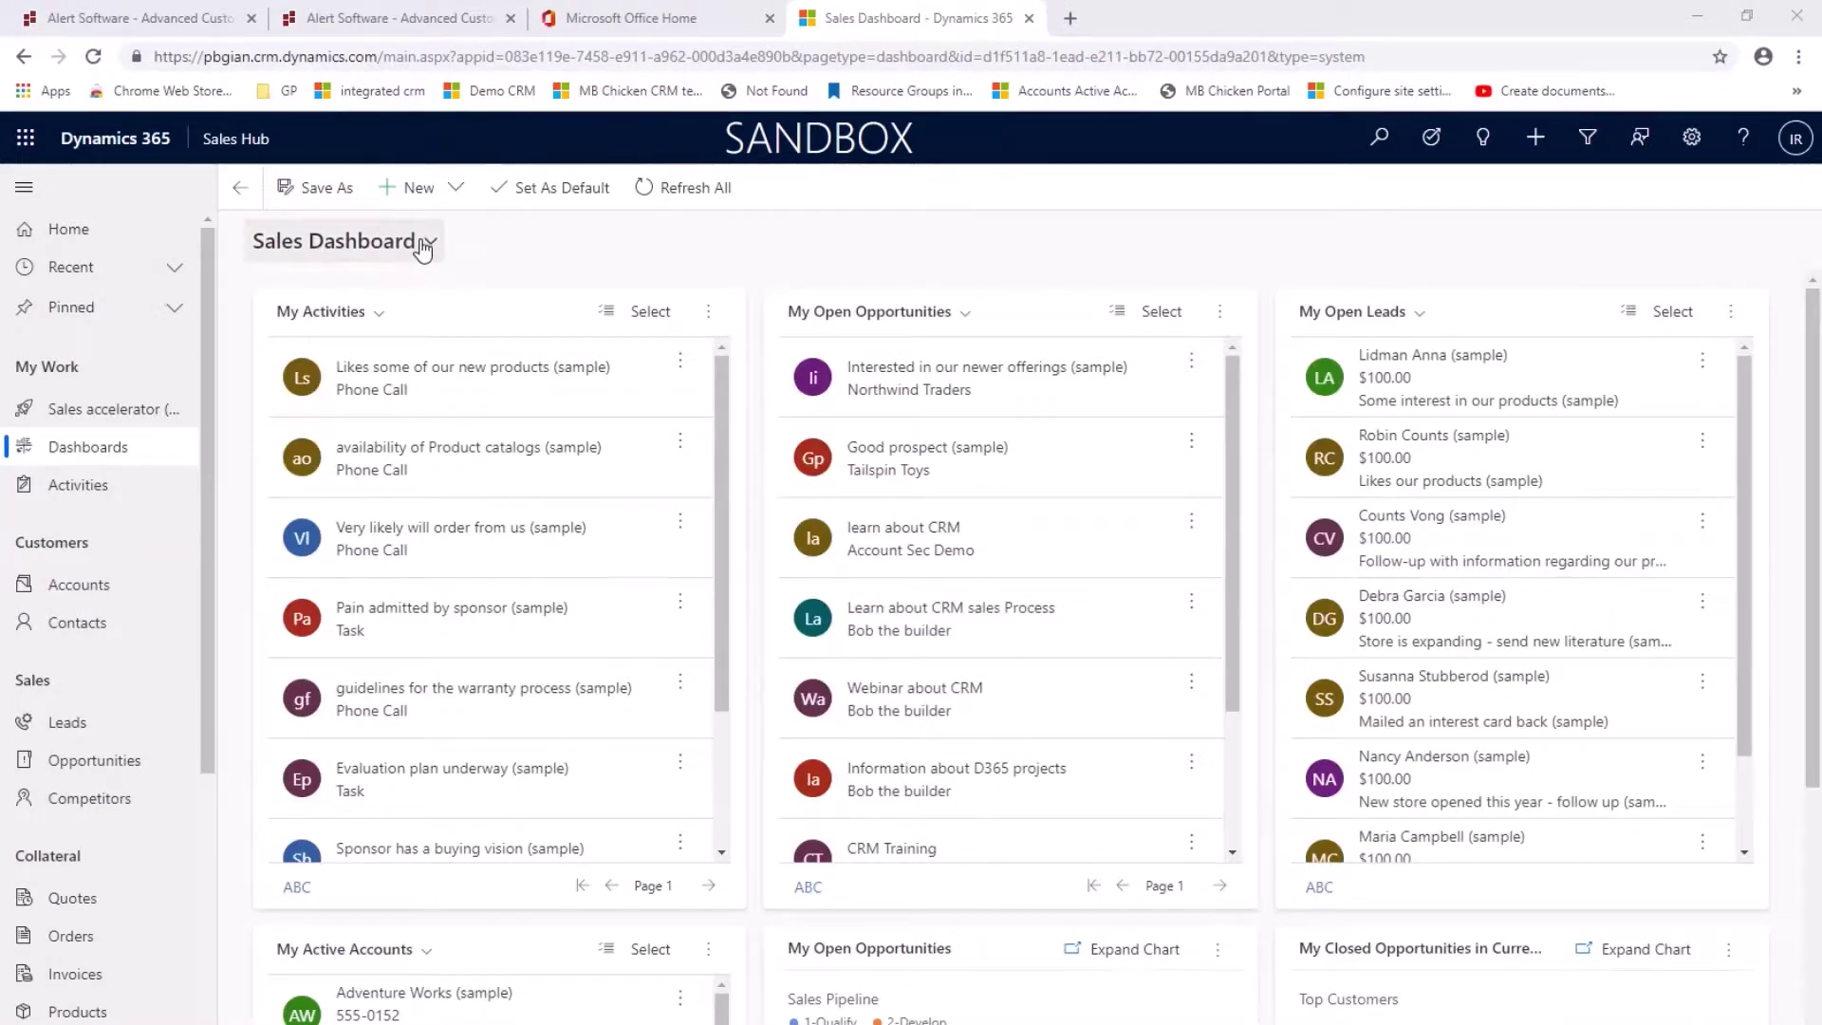
Switch to the Sales Activity Dashboard, then open the My Activities list.
click(424, 247)
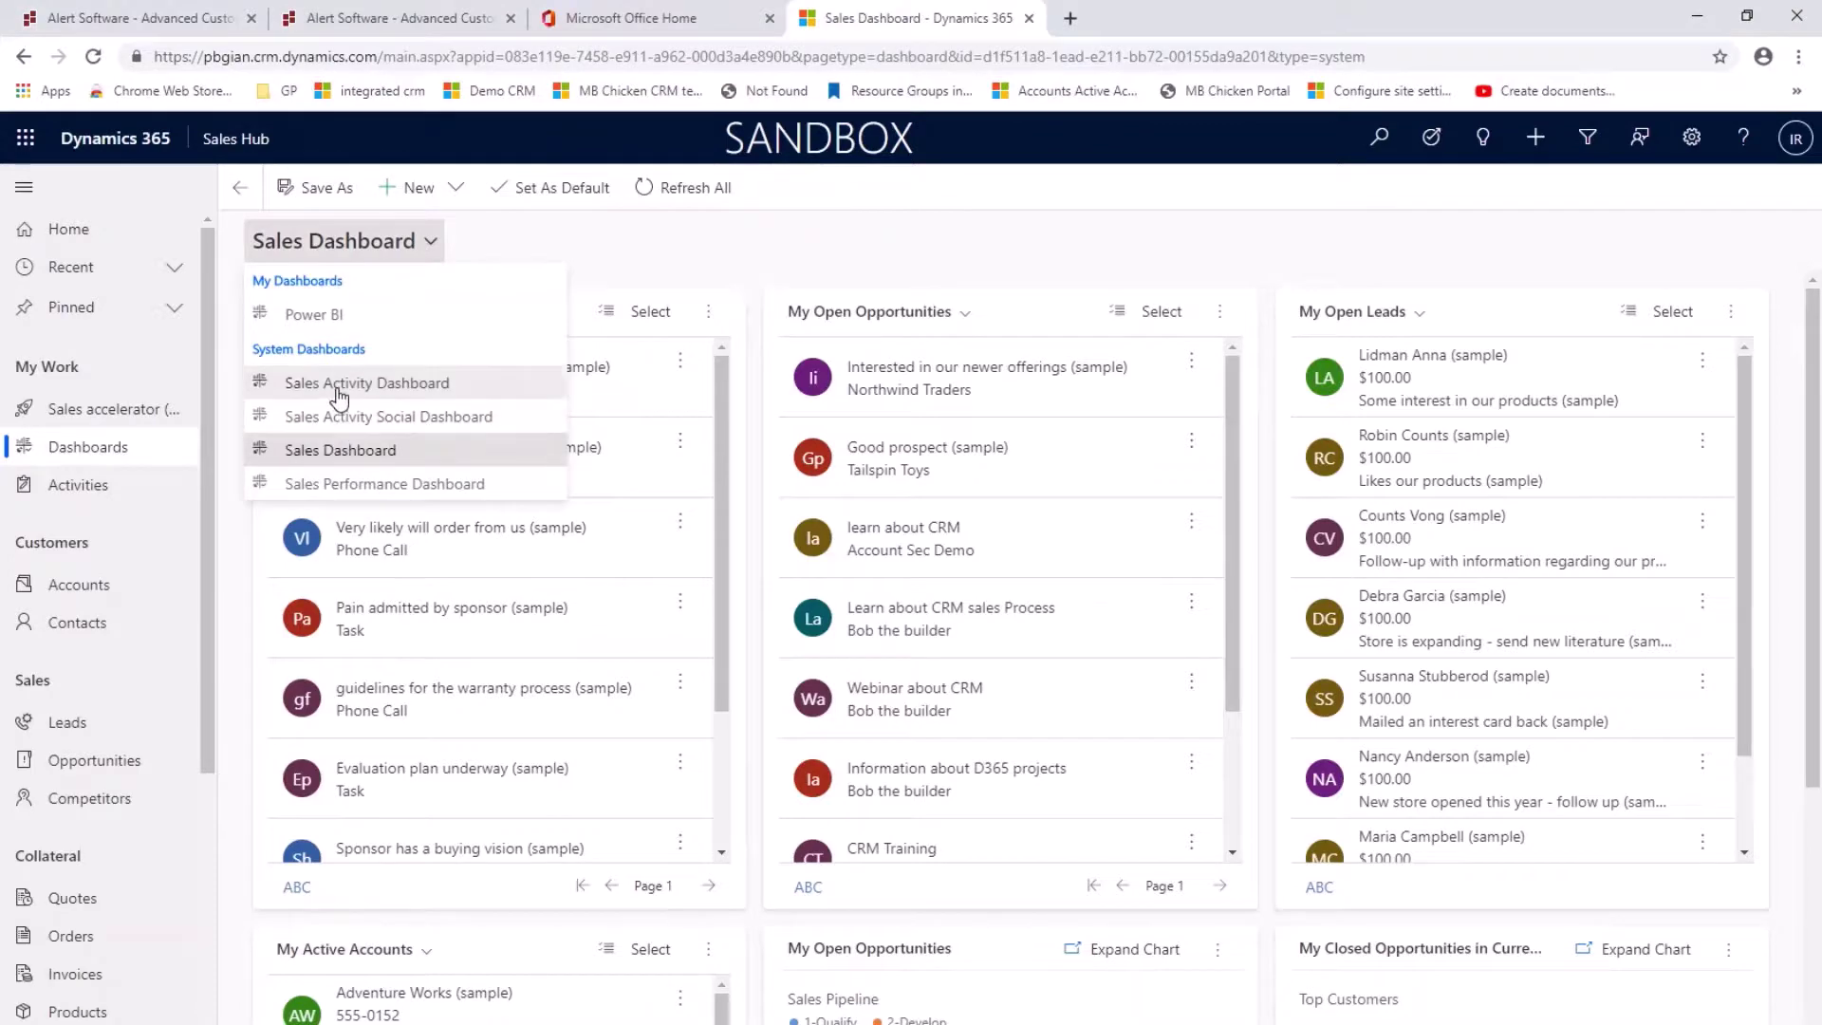
click(338, 389)
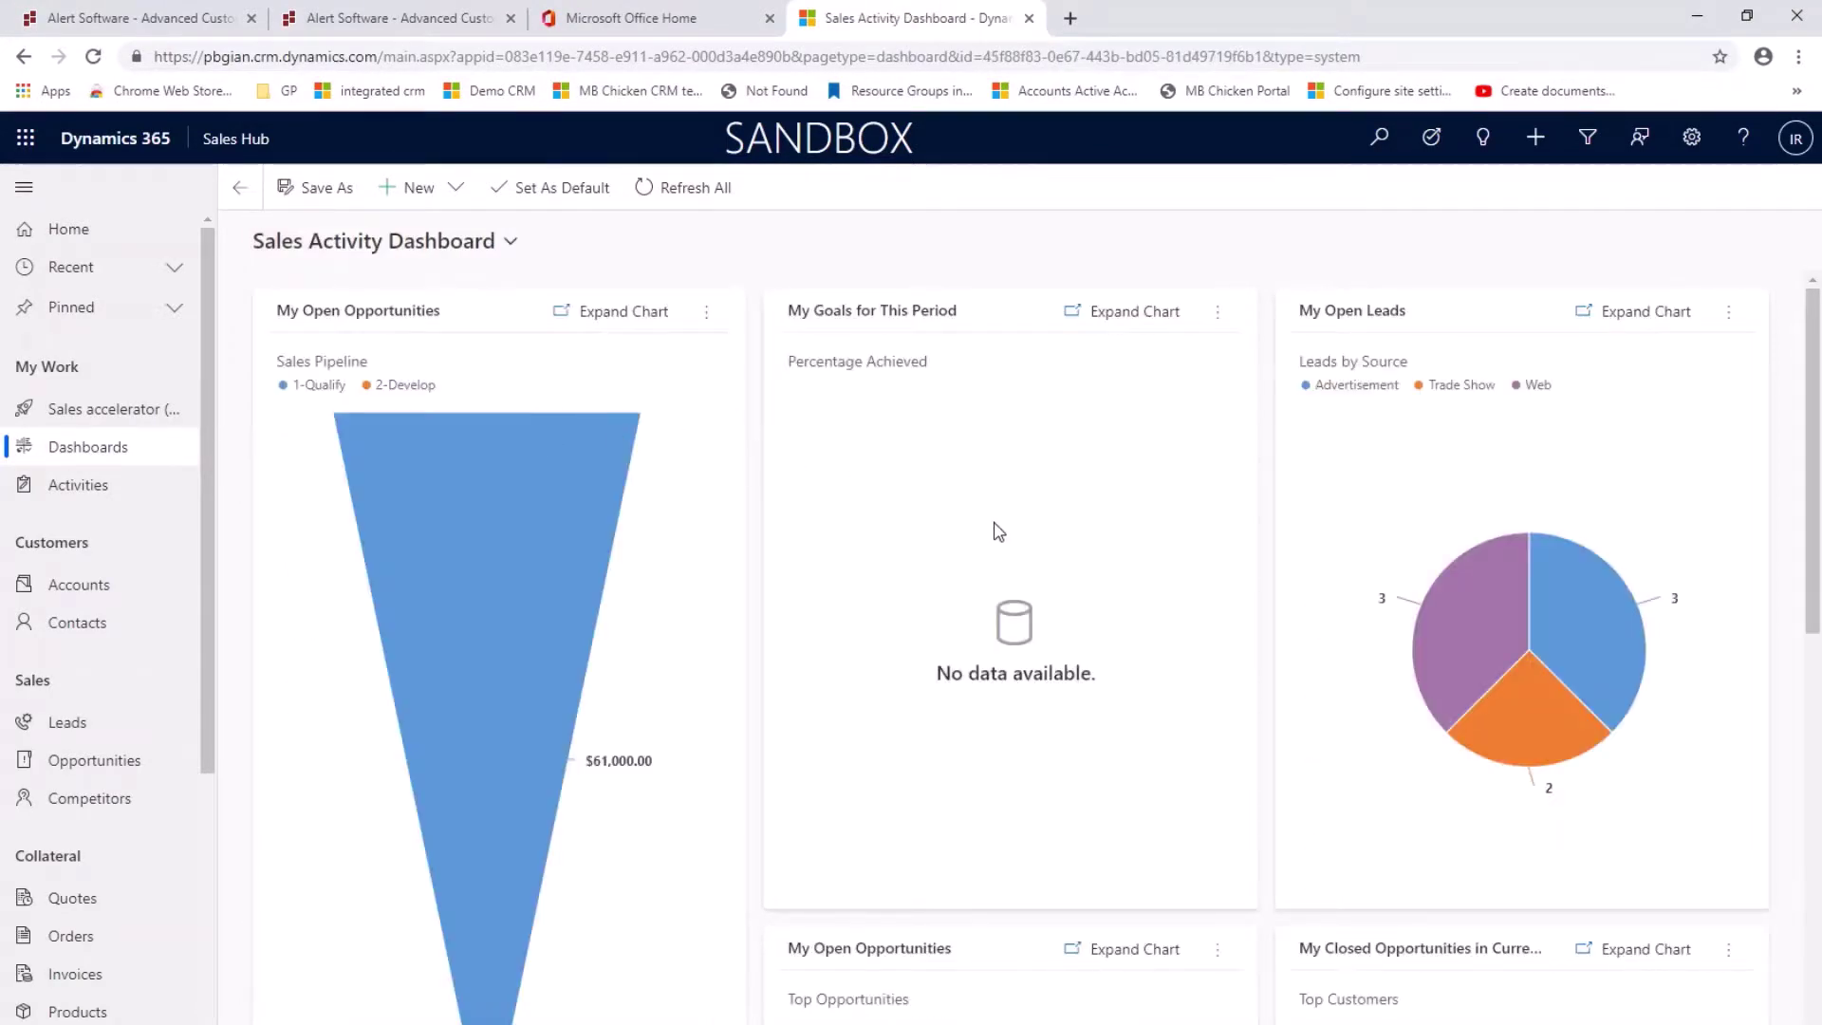
scroll(998, 532, down, 10)
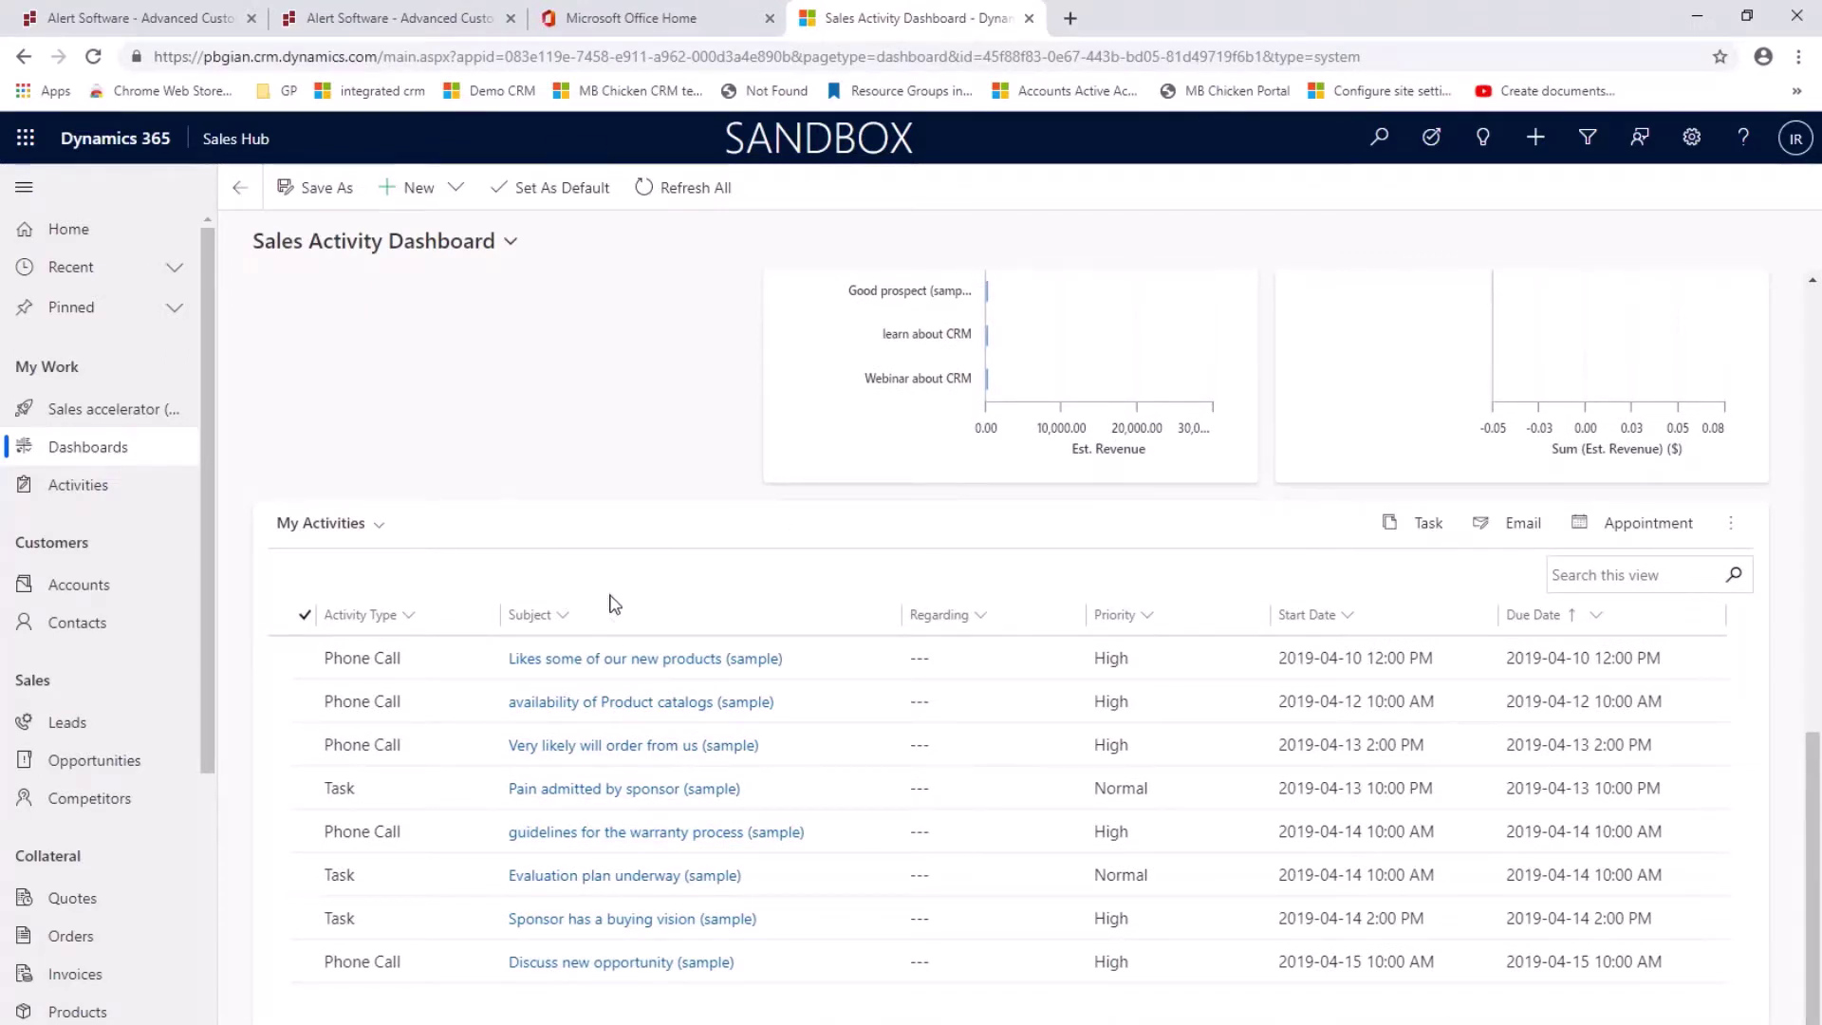
click(47, 488)
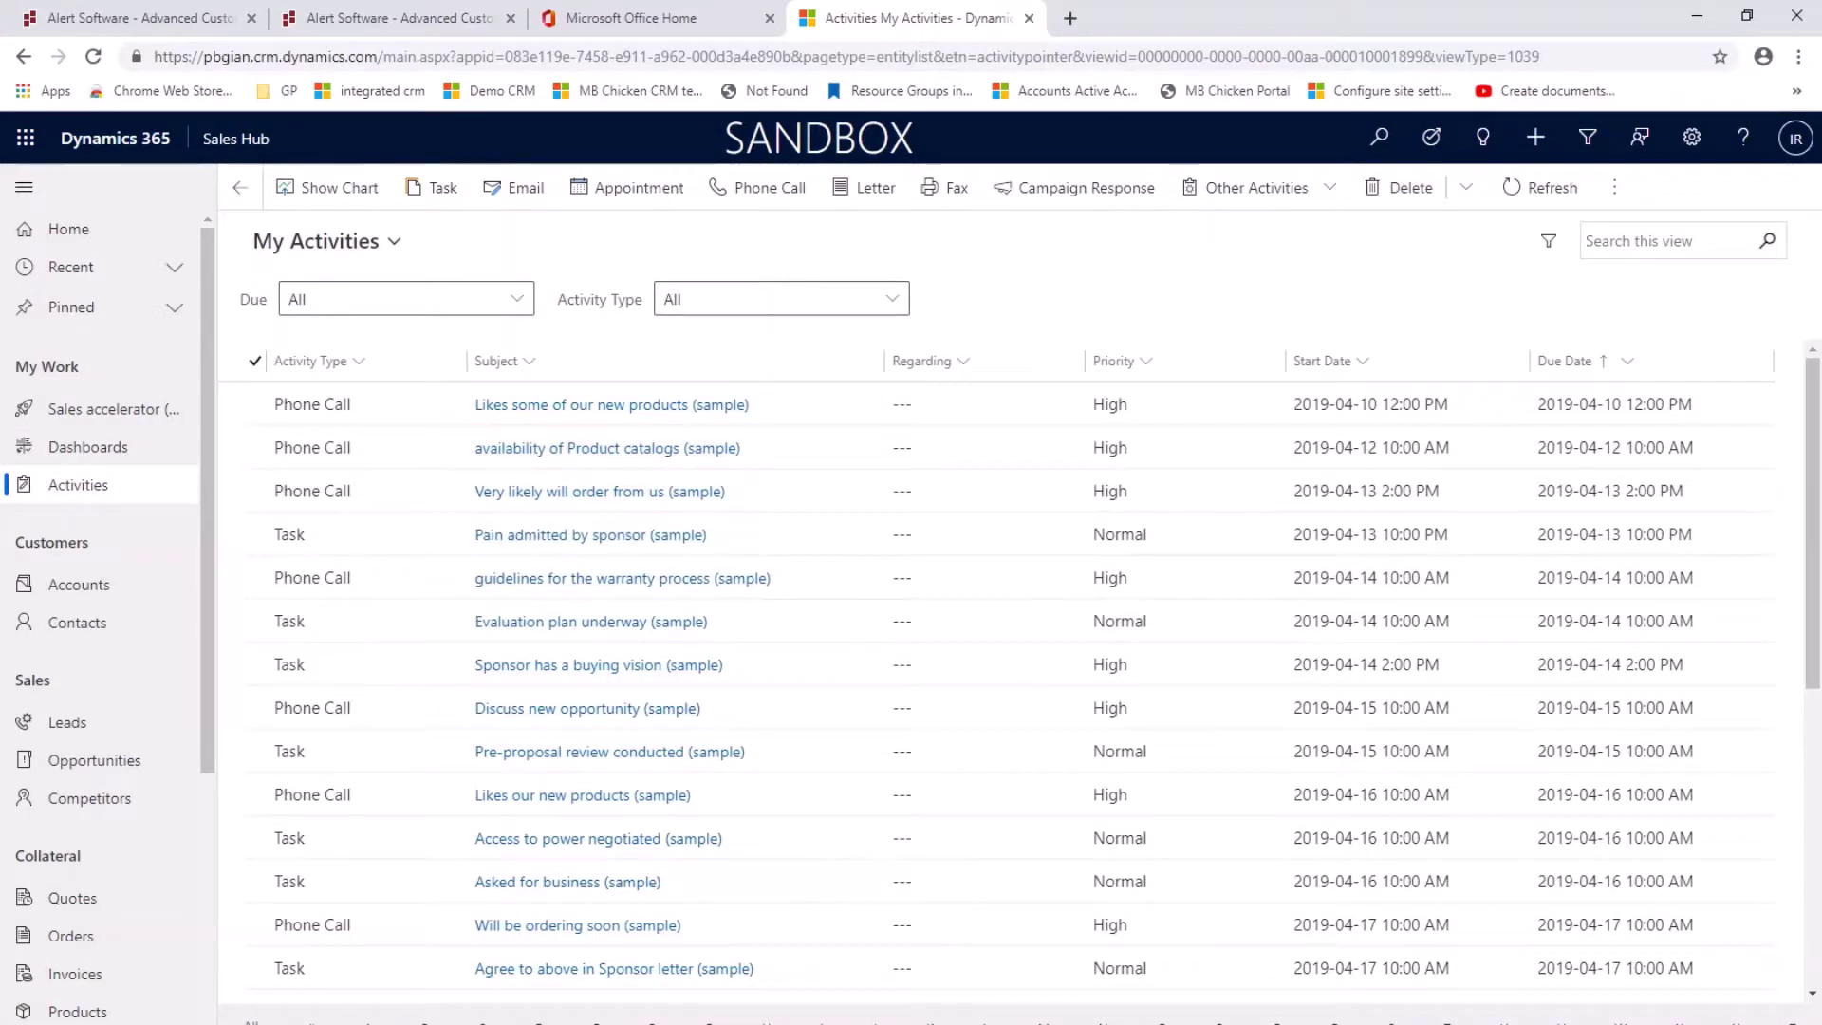
Return to Dashboards to view the Sales Activity Social Dashboard's pipeline and leads-by-source panels.
click(87, 447)
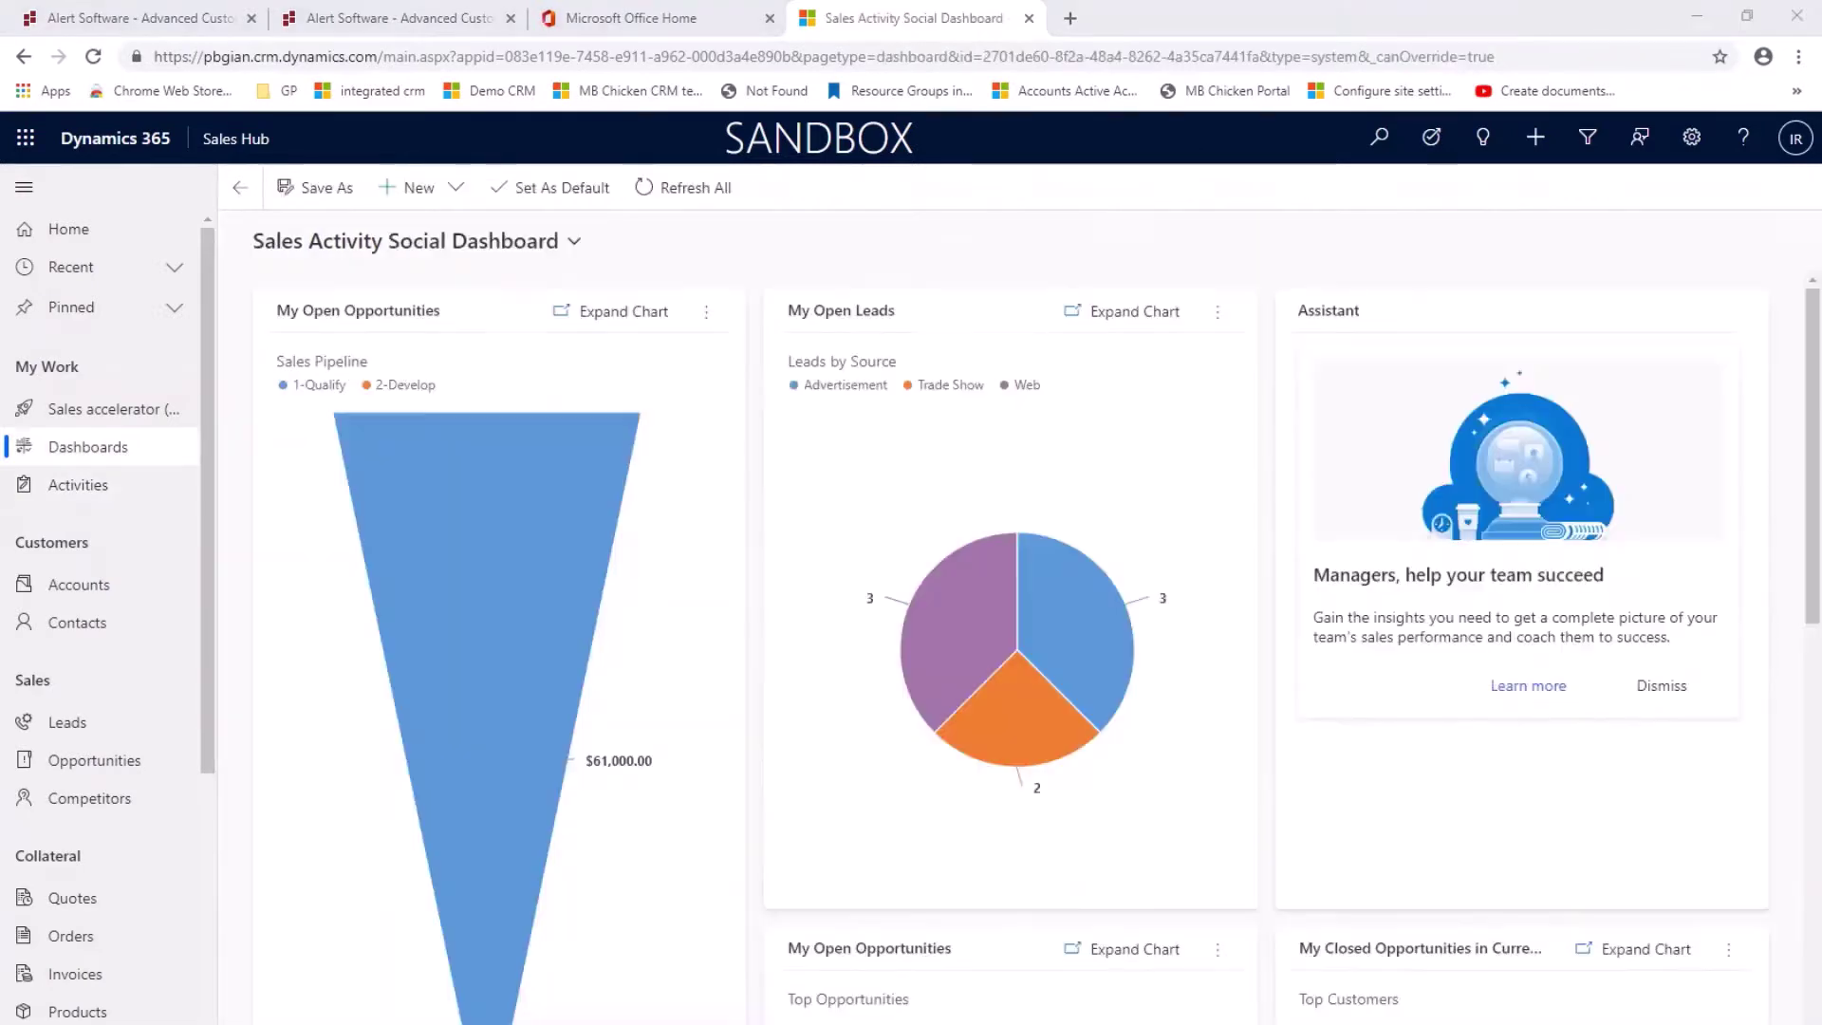